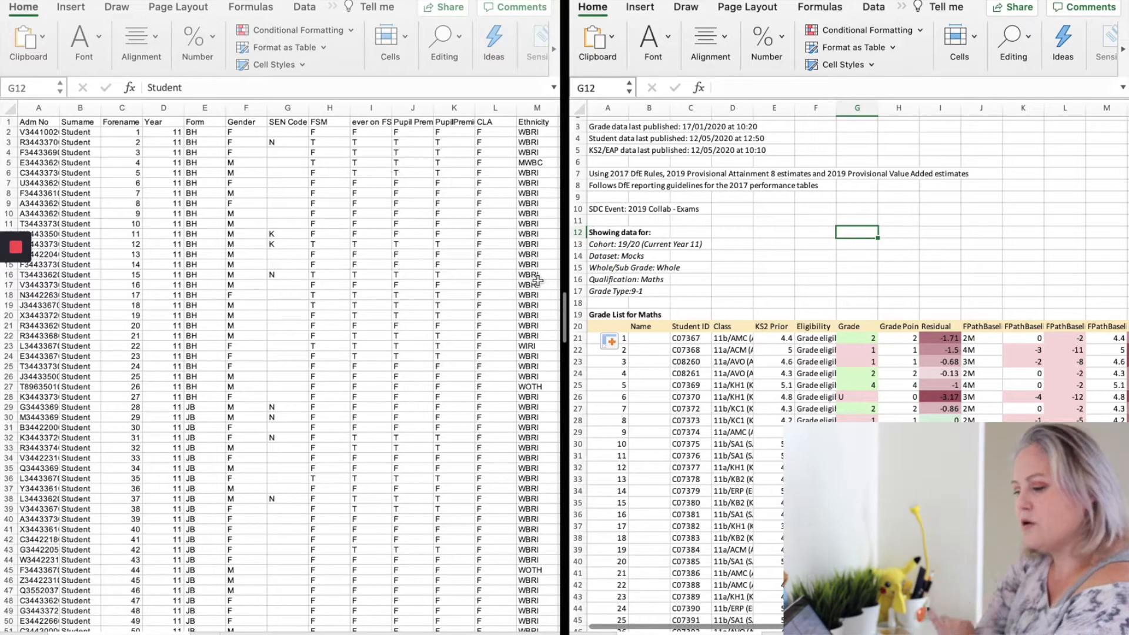
Compare the Student ID column in the maths grade list with the Adno column in the student data sheet
scroll(539, 287, "down", 20)
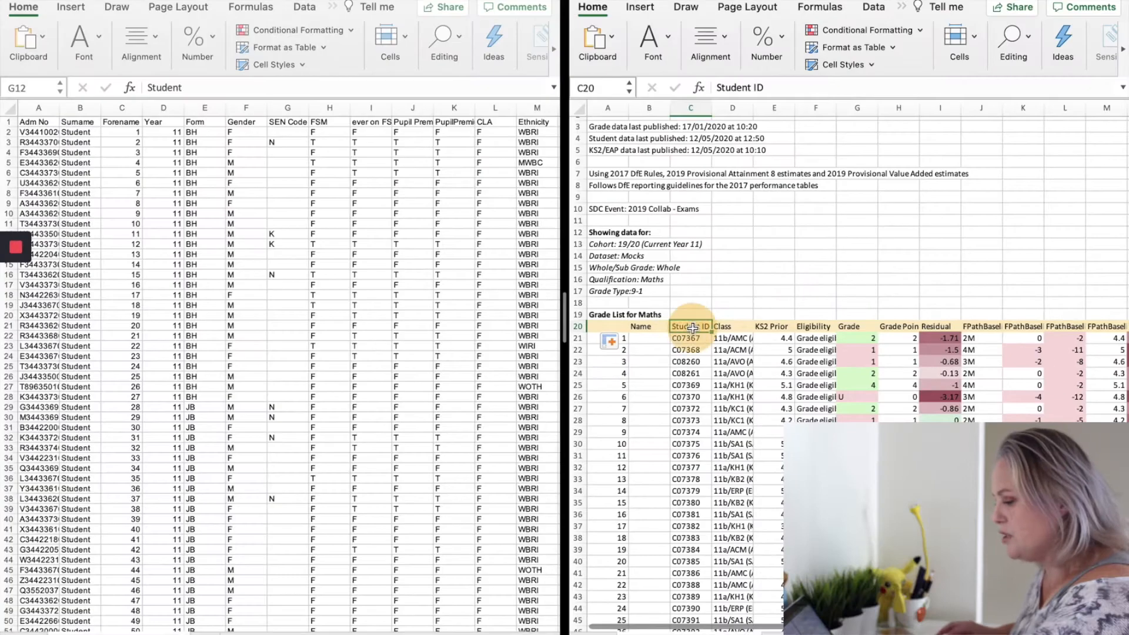
left_click_drag(683, 327, 695, 529)
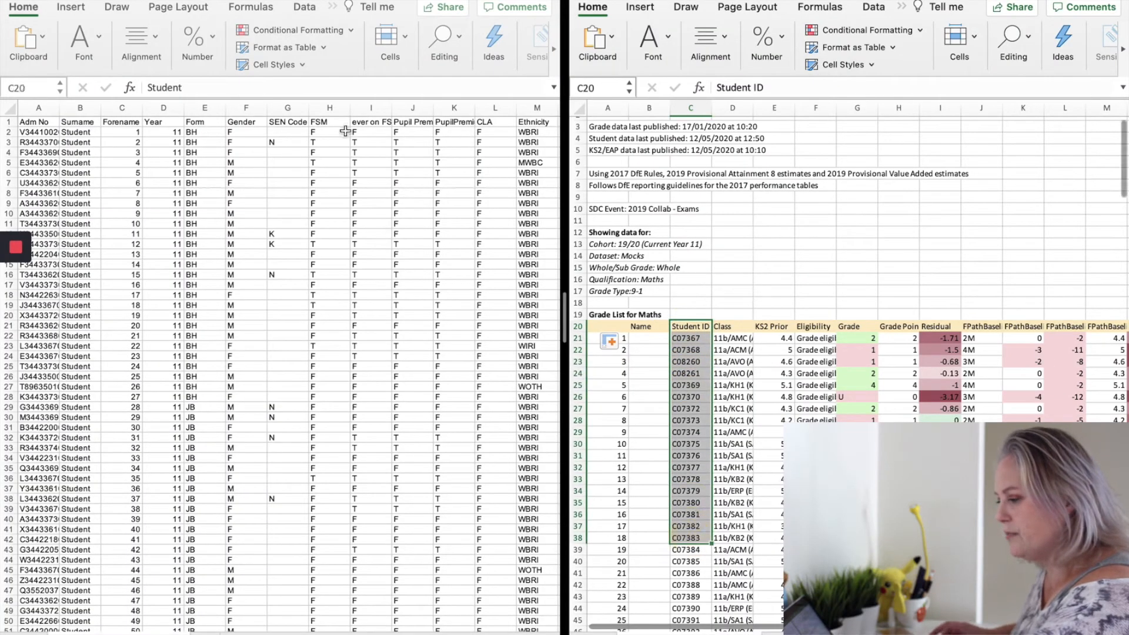
scroll(406, 224, "down", 7)
scroll(406, 224, "right", 8)
scroll(406, 220, "up", 7)
scroll(400, 215, "right", 5)
scroll(397, 210, "right", 10)
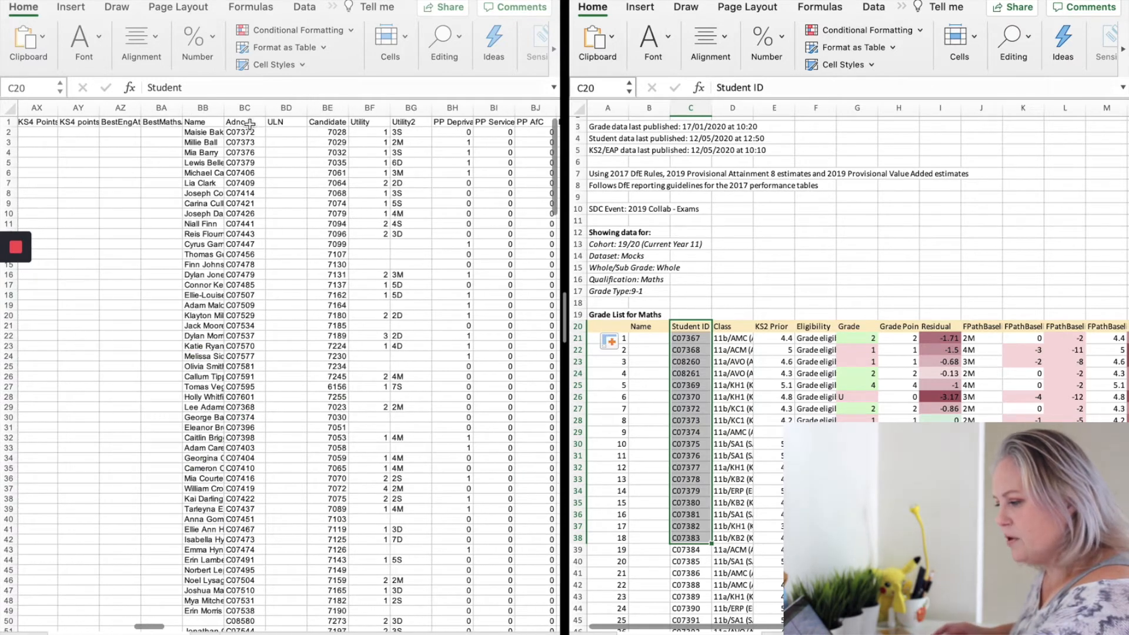
left_click(249, 138)
left_click(247, 135)
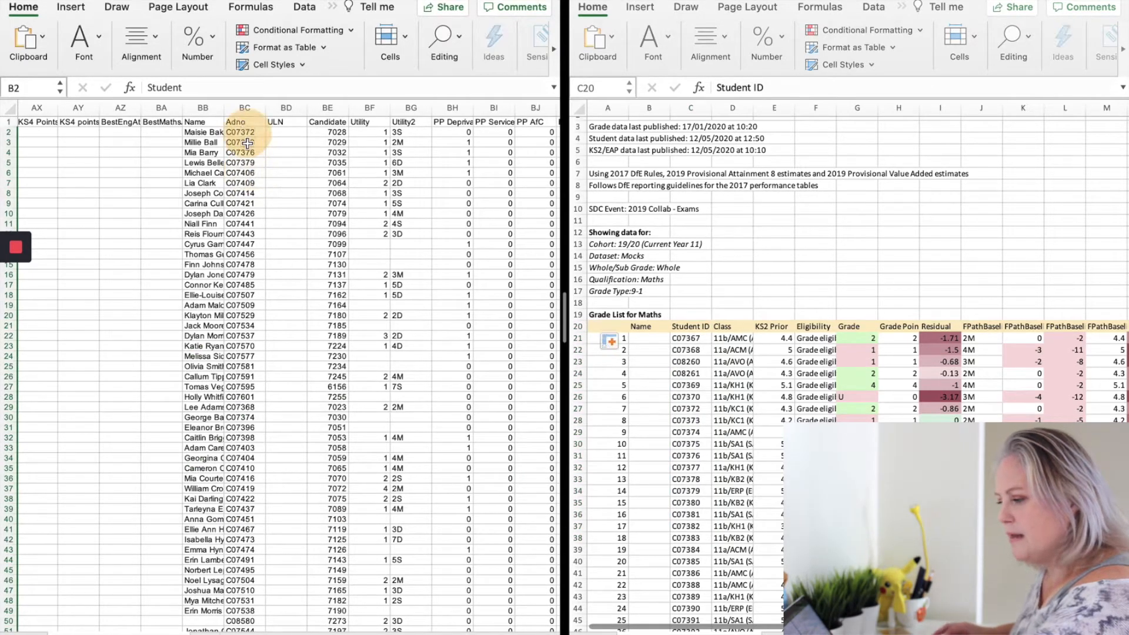
left_click_drag(245, 125, 245, 264)
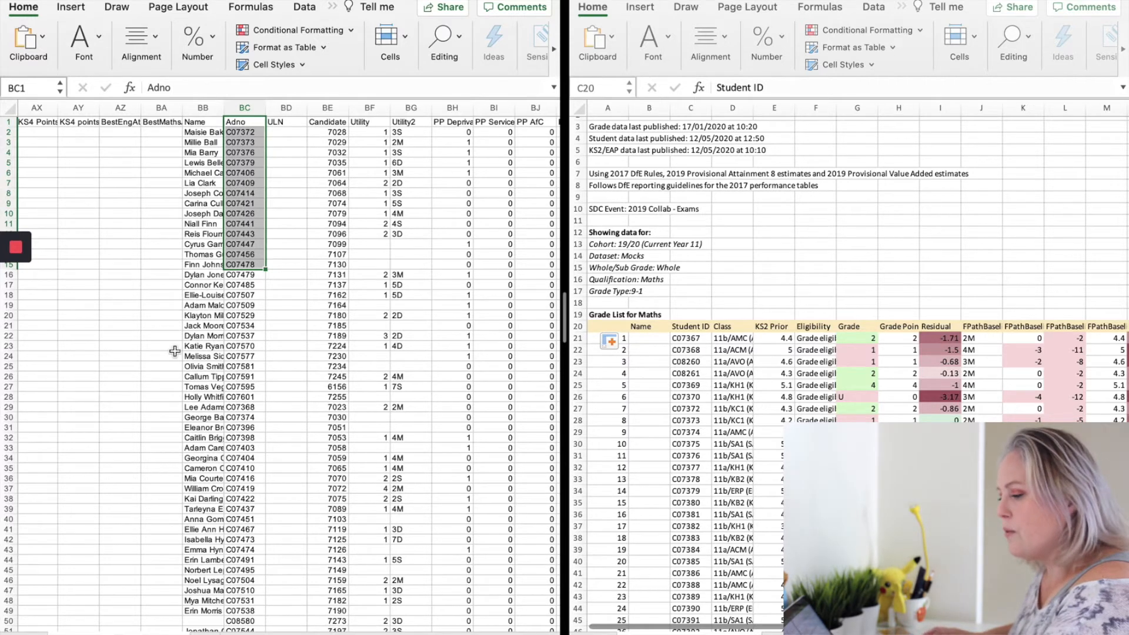
Insert a new column before Adm No in the student data sheet and head it "Student ID"
scroll(175, 351, "left", 20)
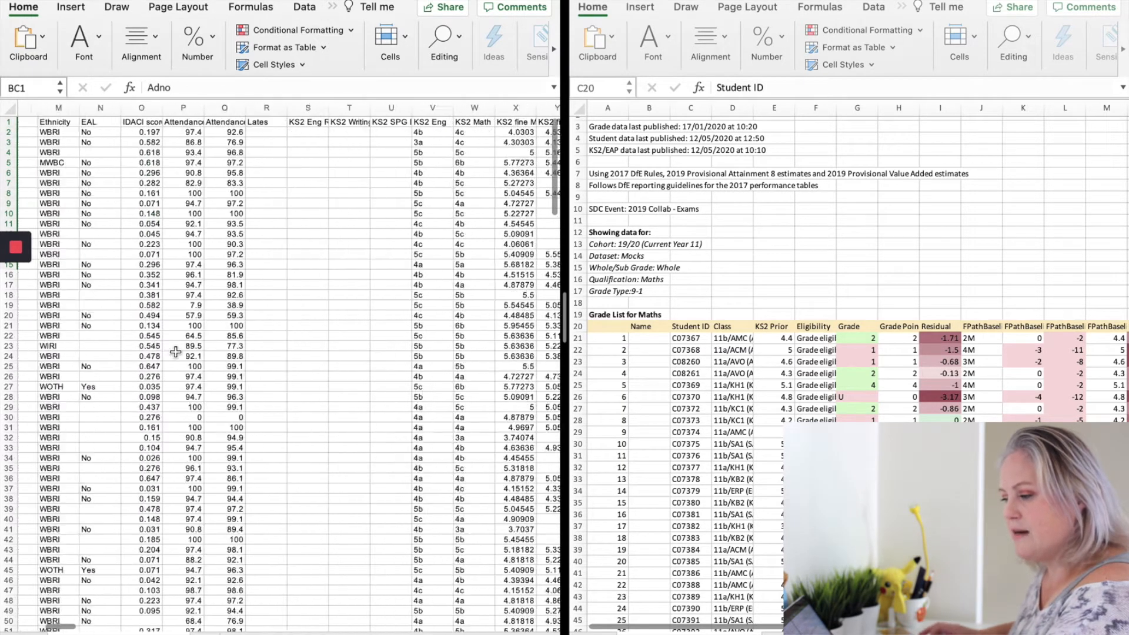
left_click(212, 305)
left_click(43, 108)
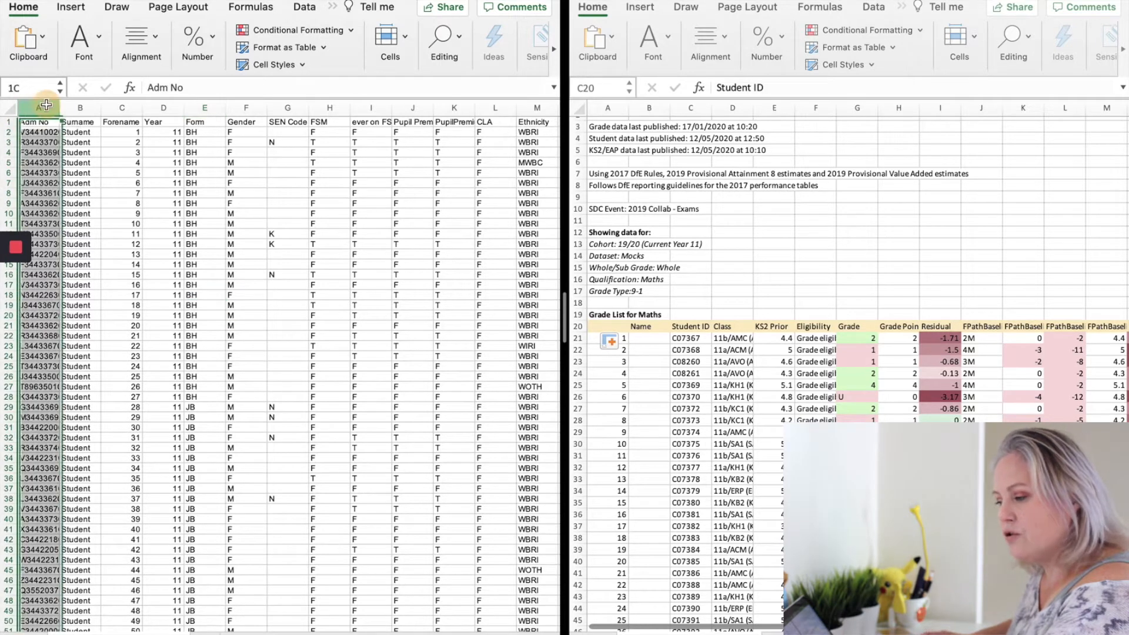
right_click(48, 108)
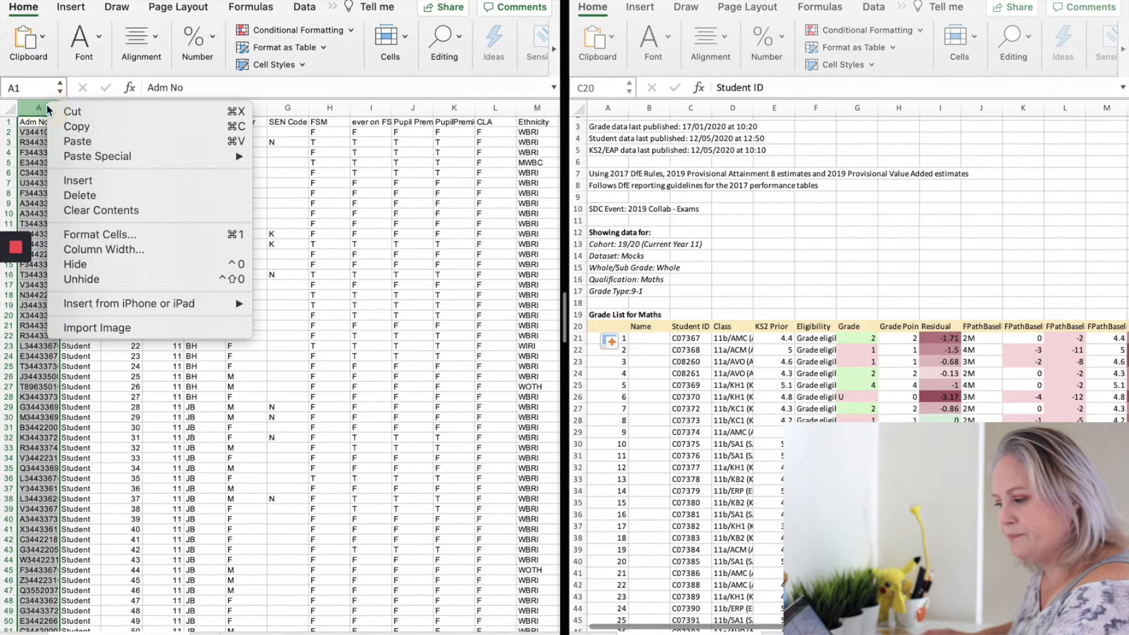
left_click(105, 180)
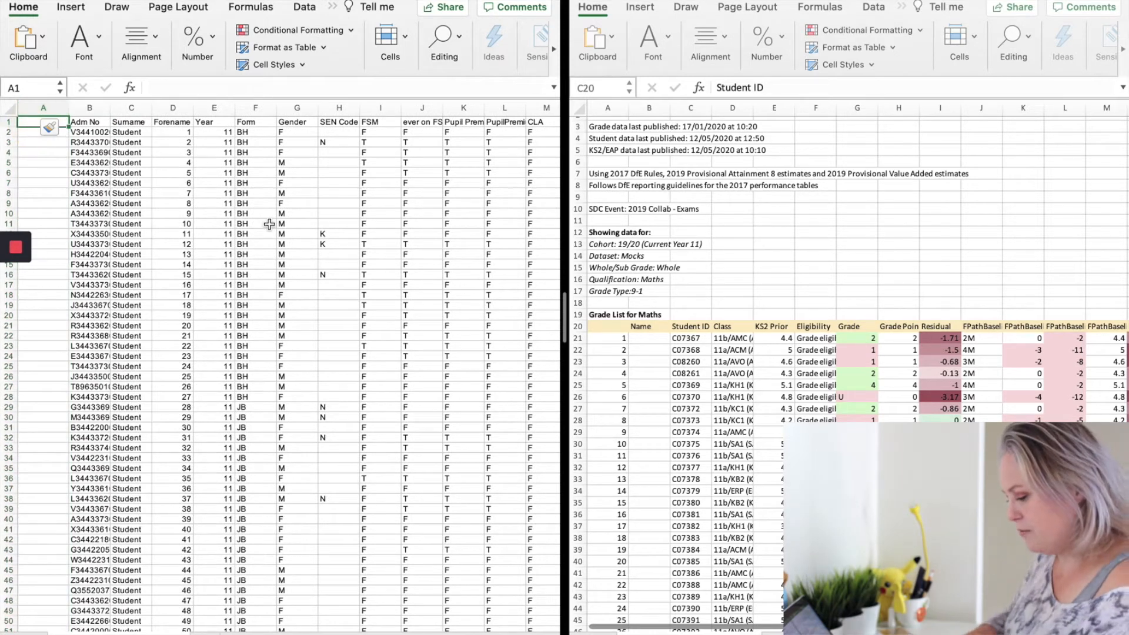
type("Student ID")
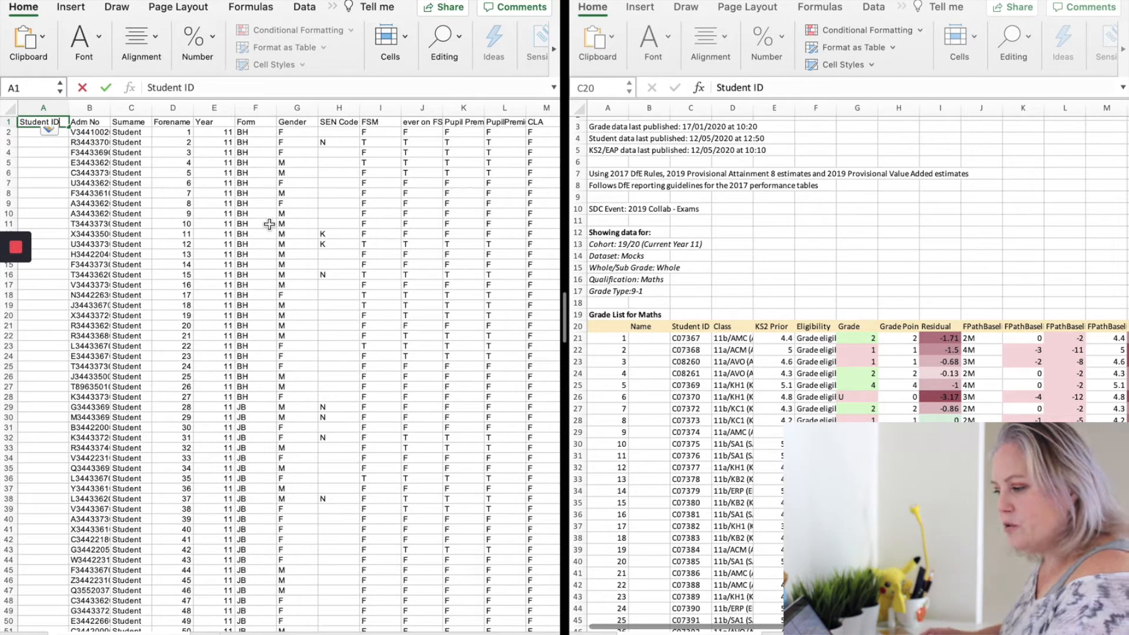
left_click(129, 204)
Enter =BD2 in A2 to pull in the Adno value and fill the formula down column A to row 244
left_click(39, 133)
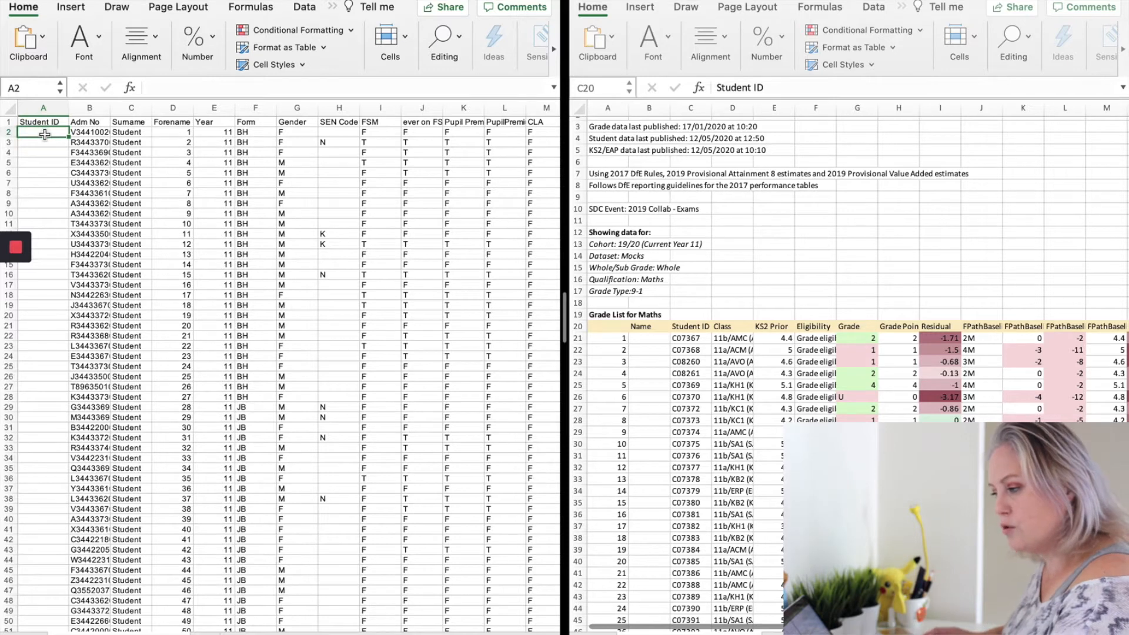
type("=")
scroll(398, 284, "right", 10)
scroll(398, 284, "right", 15)
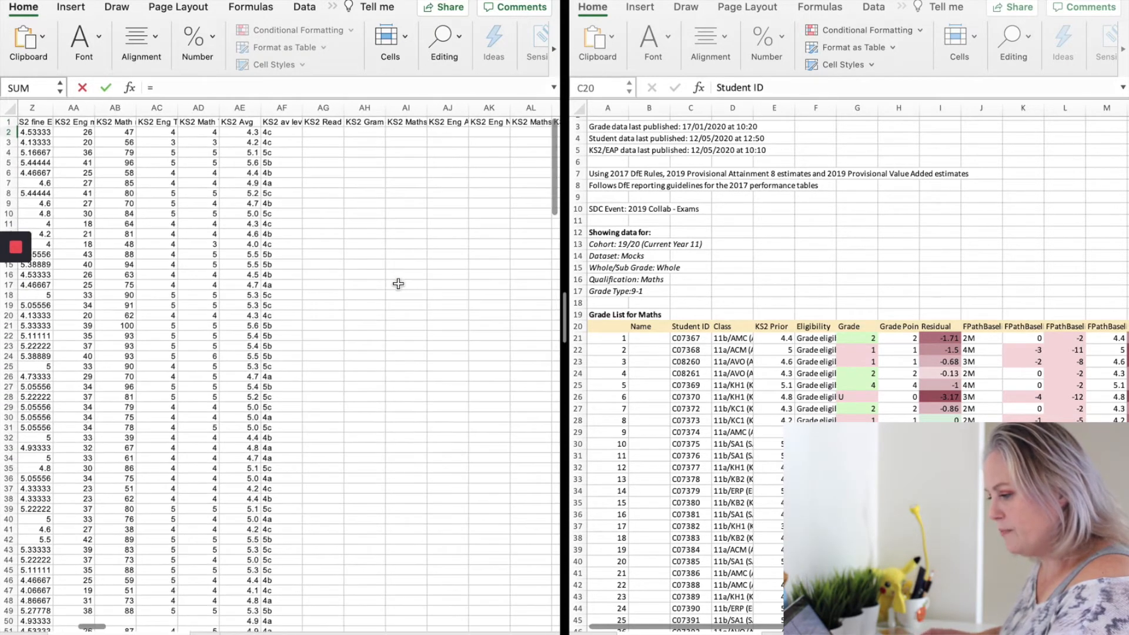
scroll(398, 284, "right", 20)
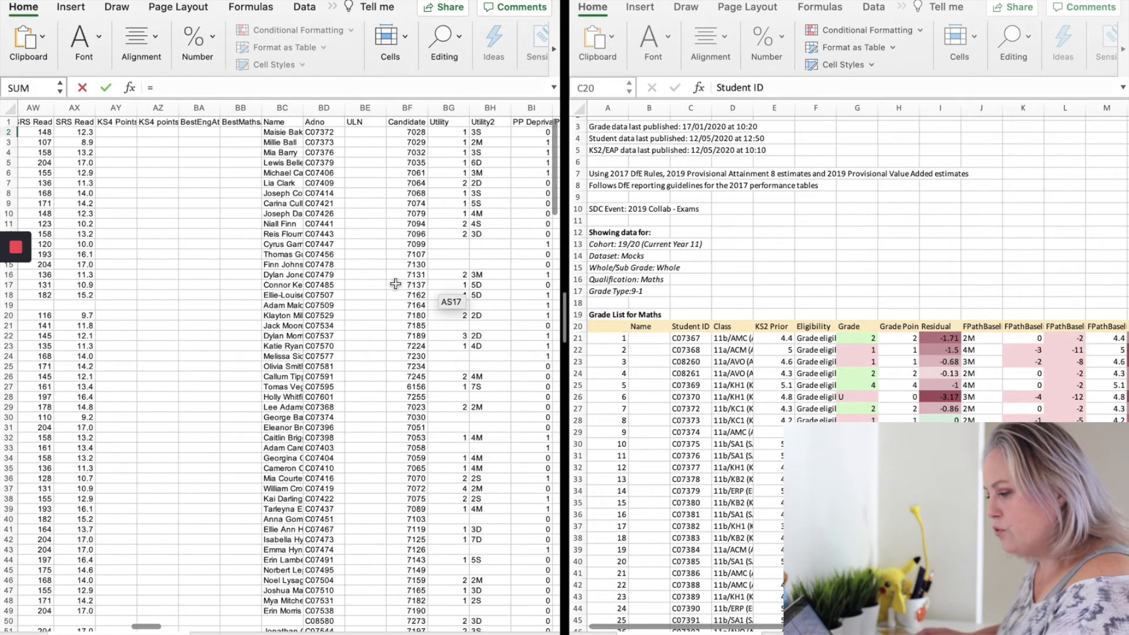
scroll(395, 284, "right", 2)
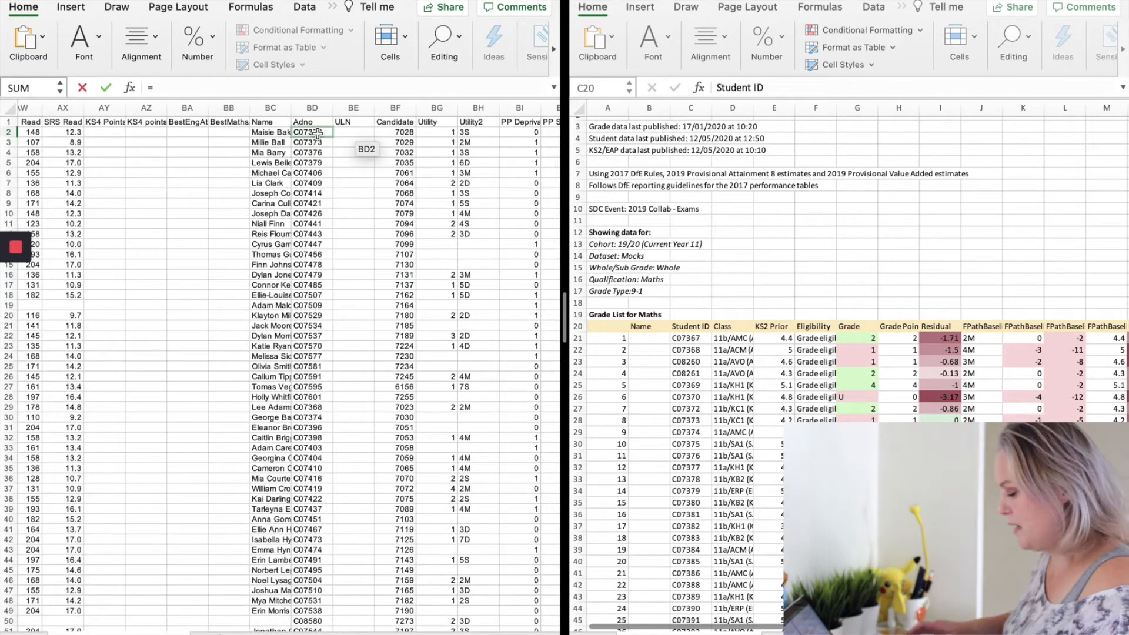
left_click(317, 133)
key("Return")
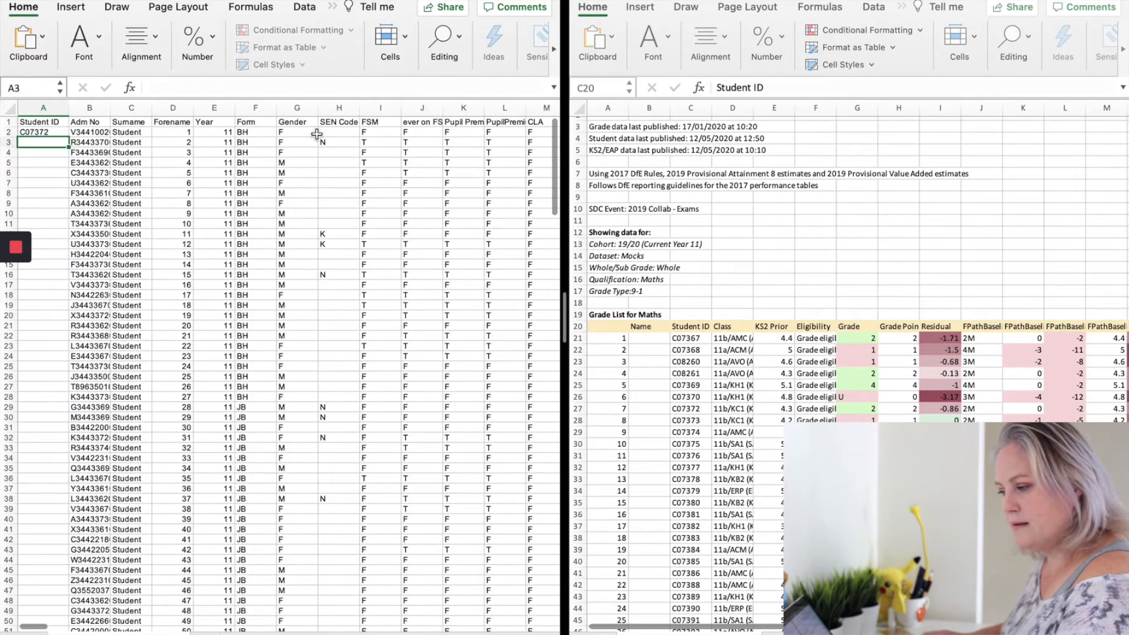
left_click(55, 132)
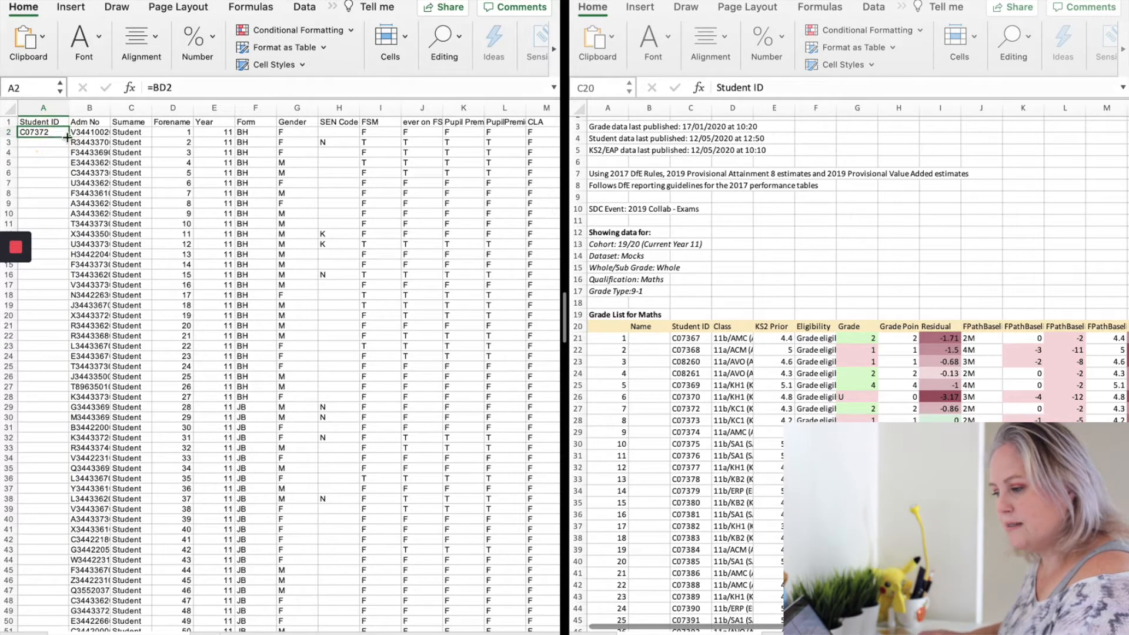
left_click_drag(67, 136, 45, 594)
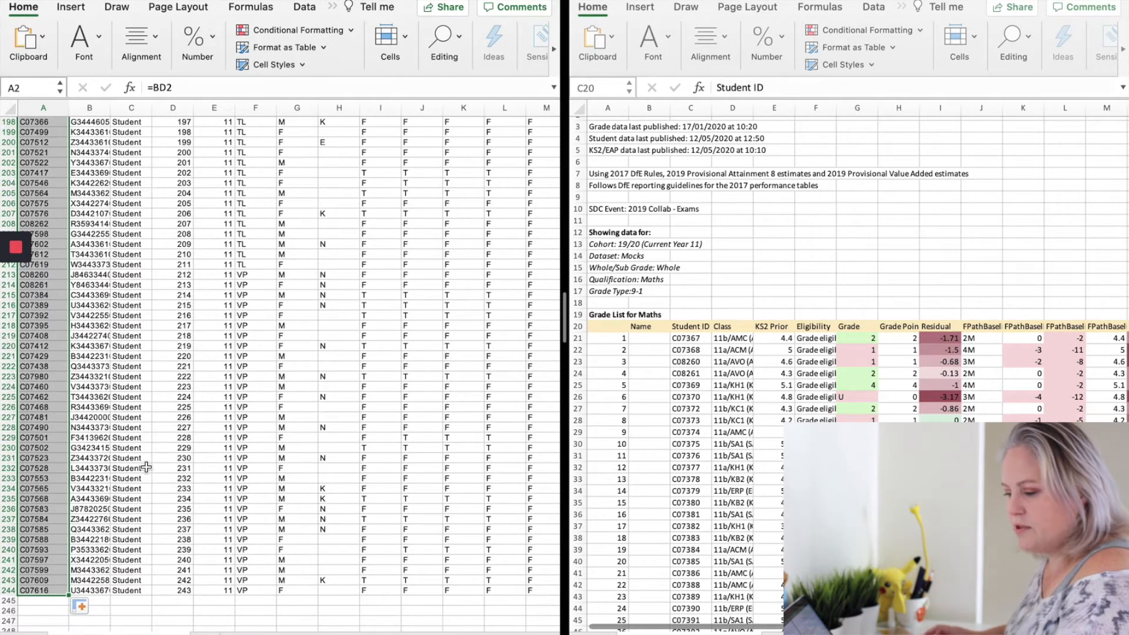
Add filters to the header row of the student data sheet
scroll(232, 269, "up", 20)
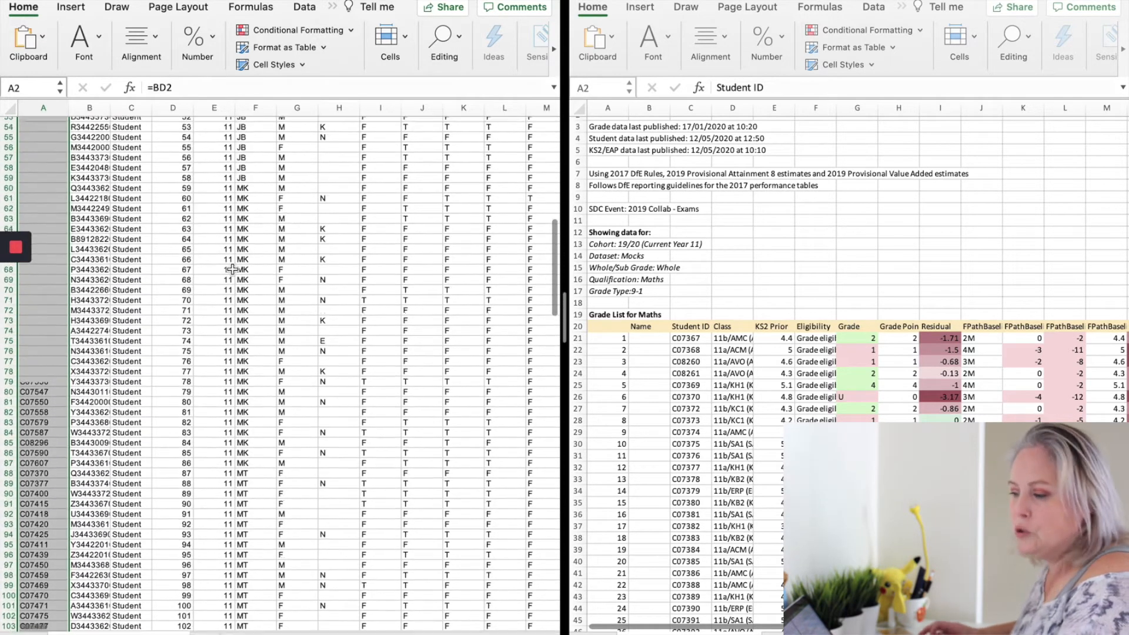
scroll(233, 268, "up", 10)
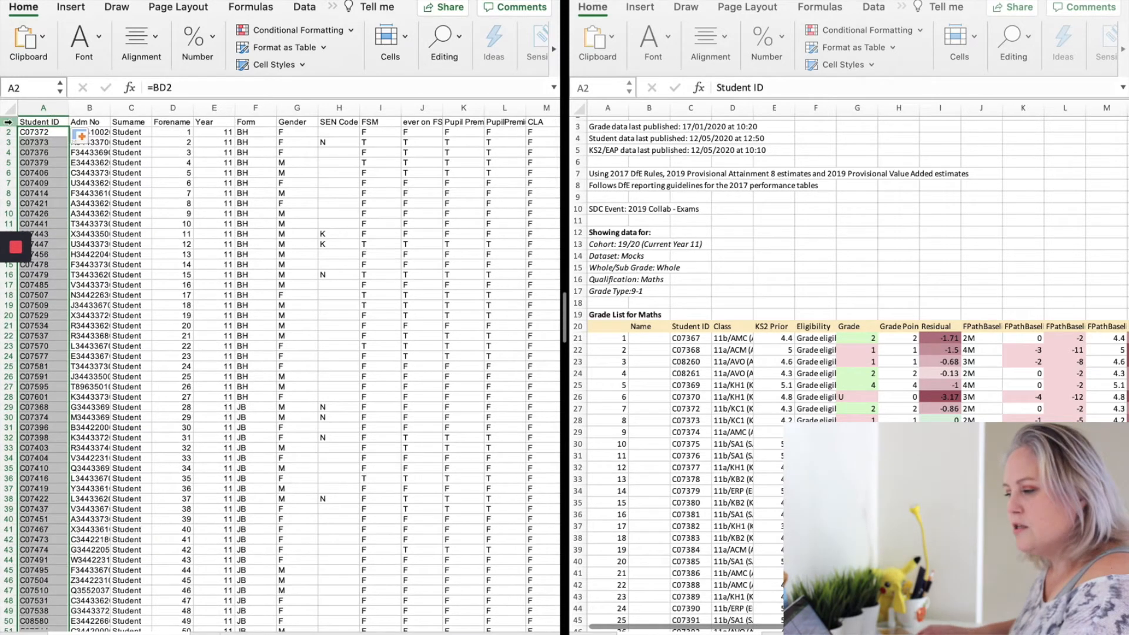
left_click(9, 121)
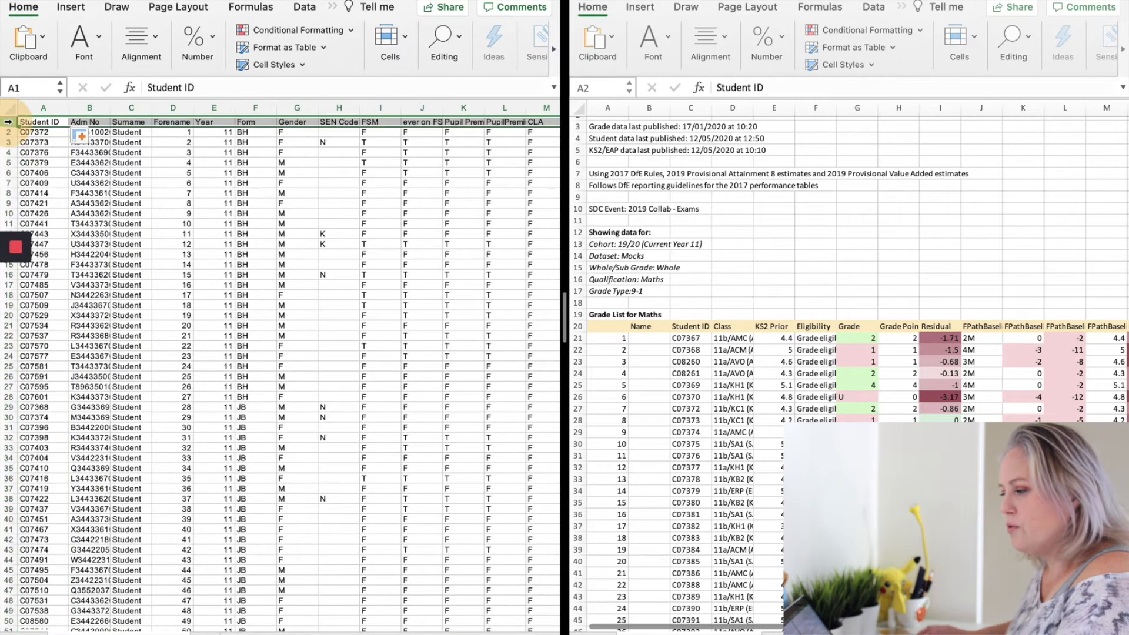
left_click(305, 7)
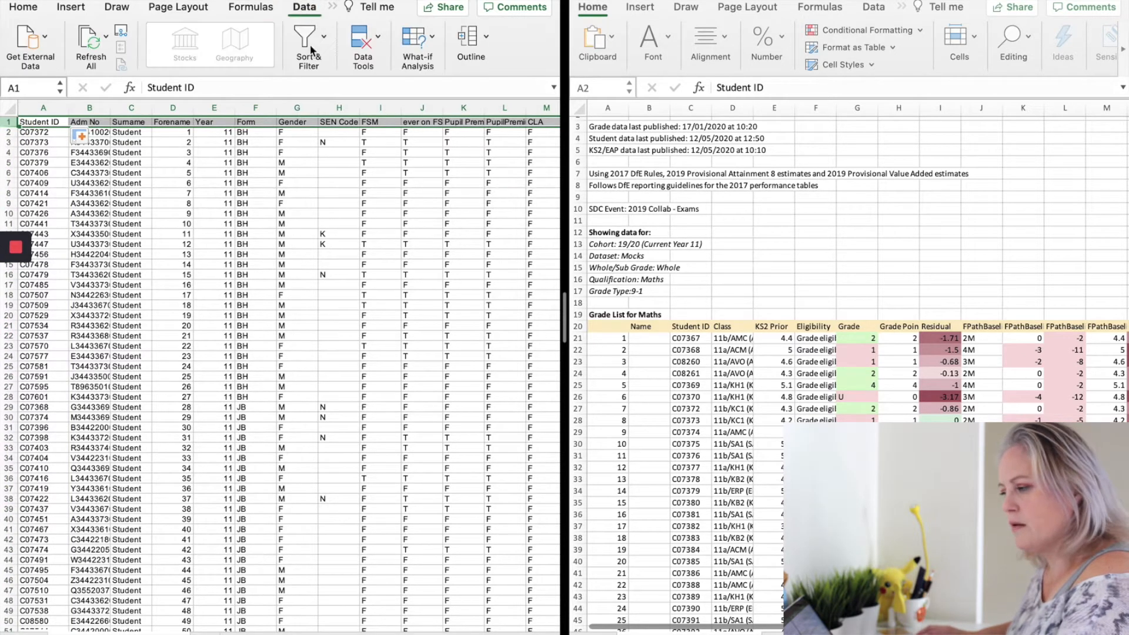
left_click(305, 41)
left_click(301, 89)
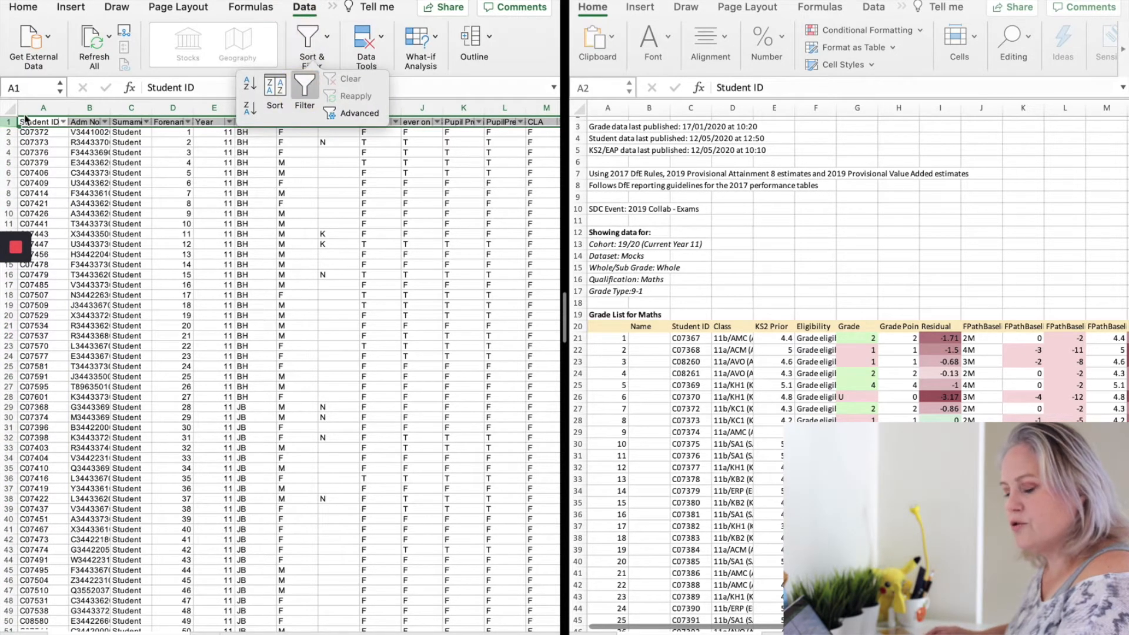
left_click(63, 122)
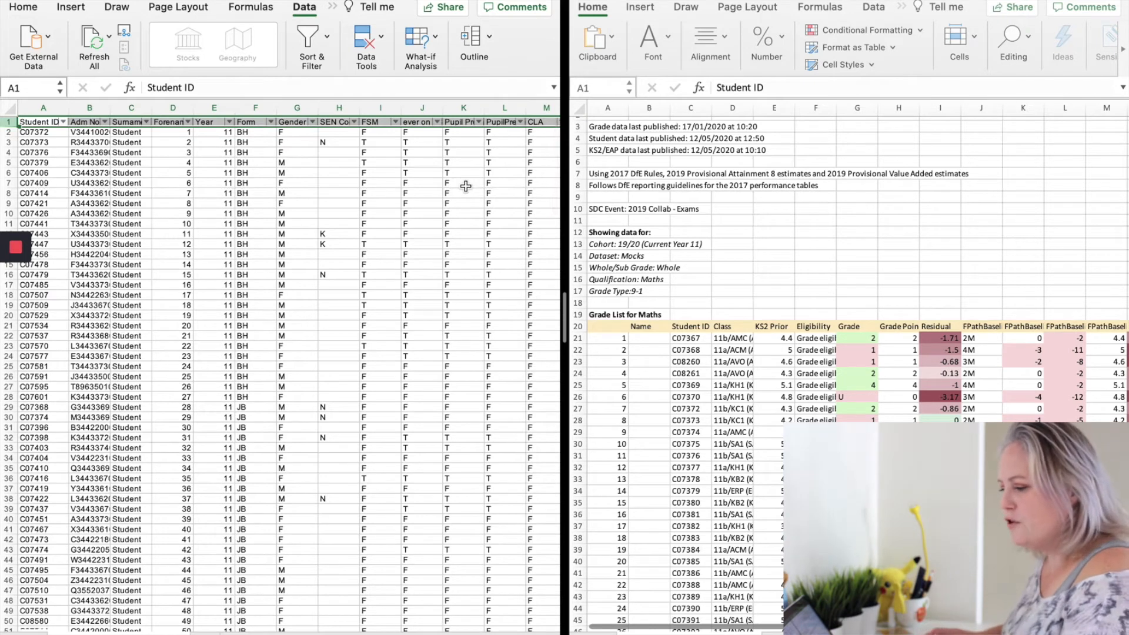
Hide columns E to HG of the student data, from Year up to just before the maths mock overall grade
scroll(427, 210, "right", 5)
scroll(428, 210, "left", 5)
scroll(426, 210, "right", 15)
scroll(426, 210, "left", 15)
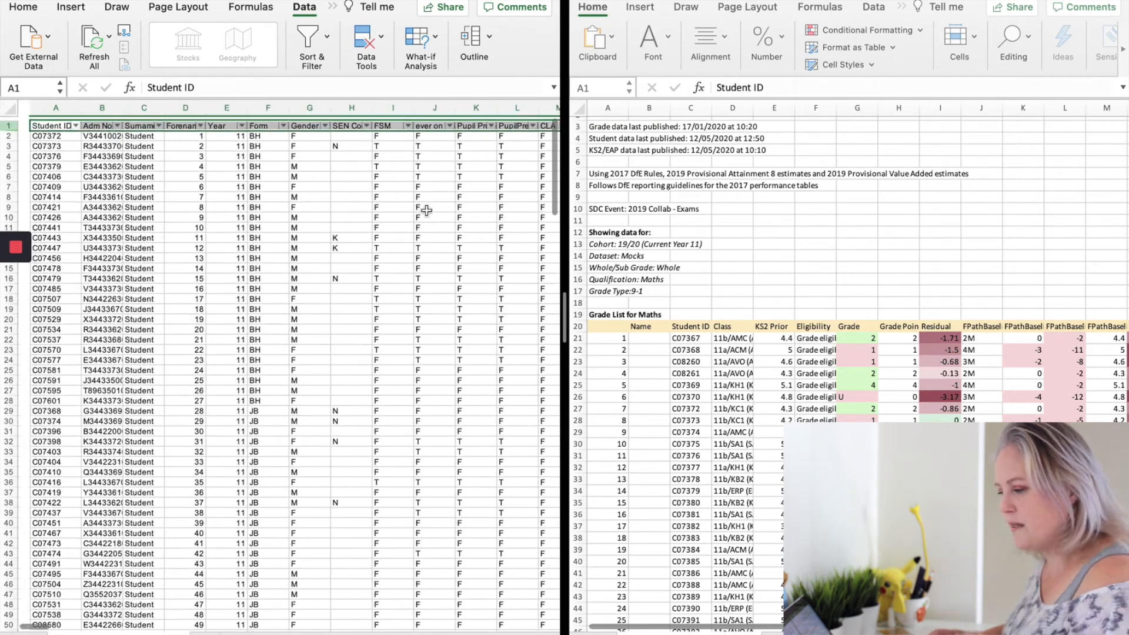
left_click_drag(221, 108, 277, 155)
right_click(278, 155)
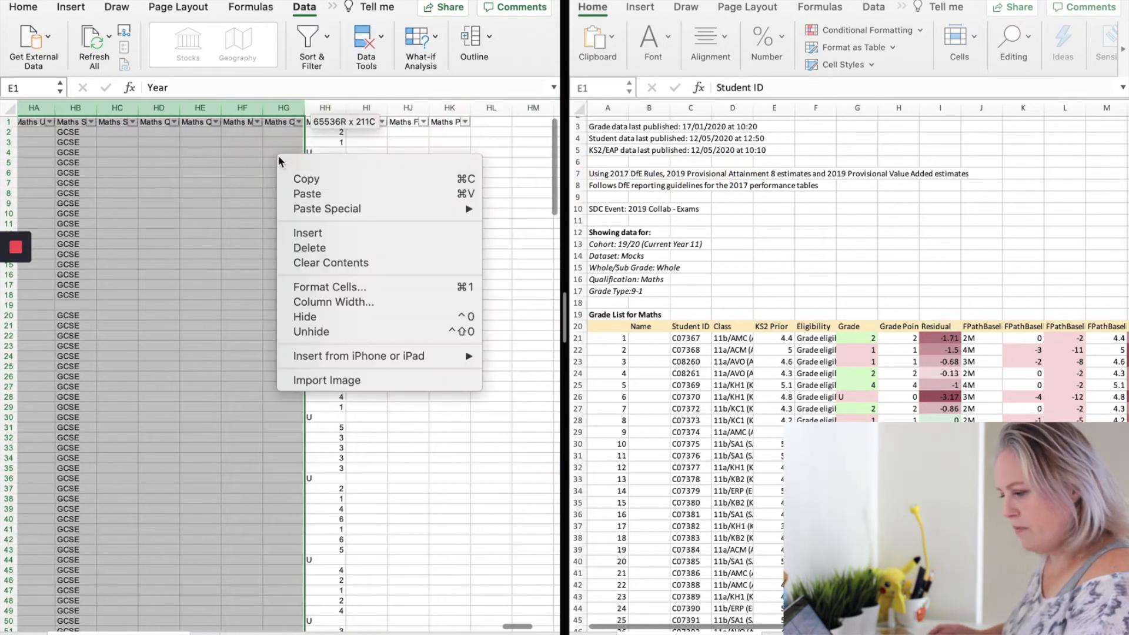
left_click(313, 318)
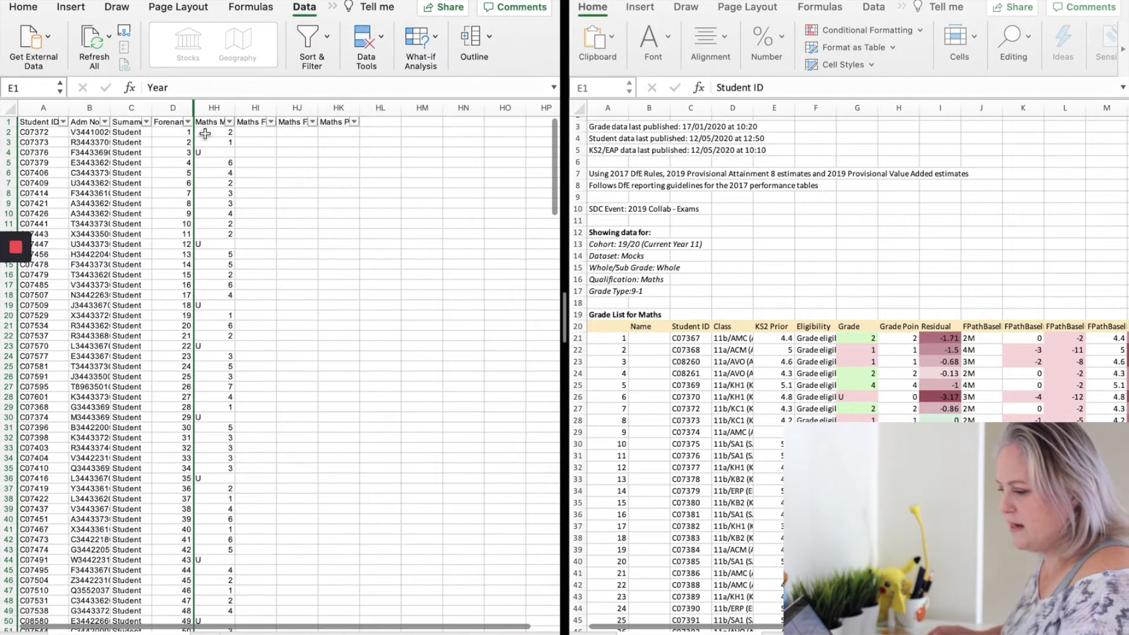
Hide columns HI to HK, starting with Maths Forecast, after the maths mock overall grade column
left_click_drag(265, 107, 339, 108)
right_click(308, 220)
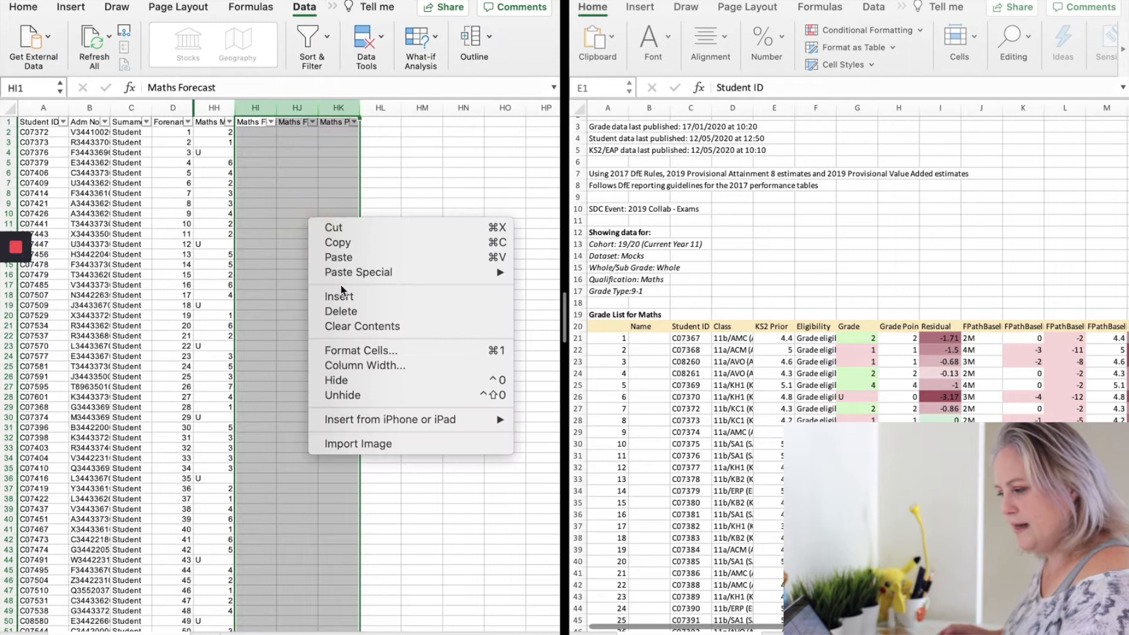
left_click(354, 384)
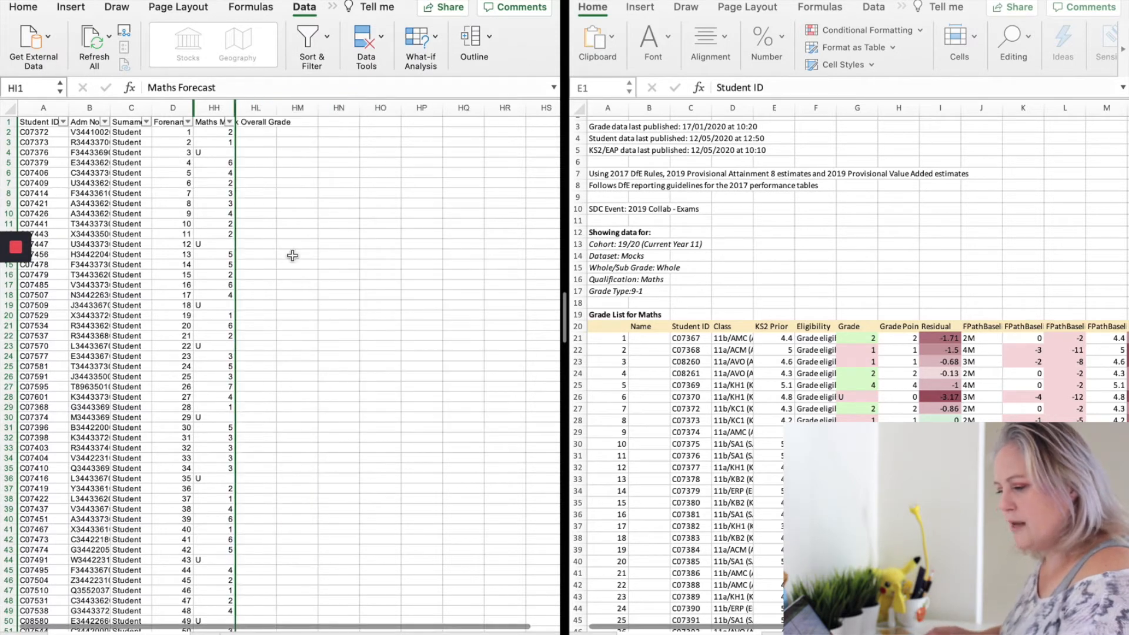
Examine the surname and forename columns in the student data and the Grade and other columns in the maths grade list
left_click(136, 133)
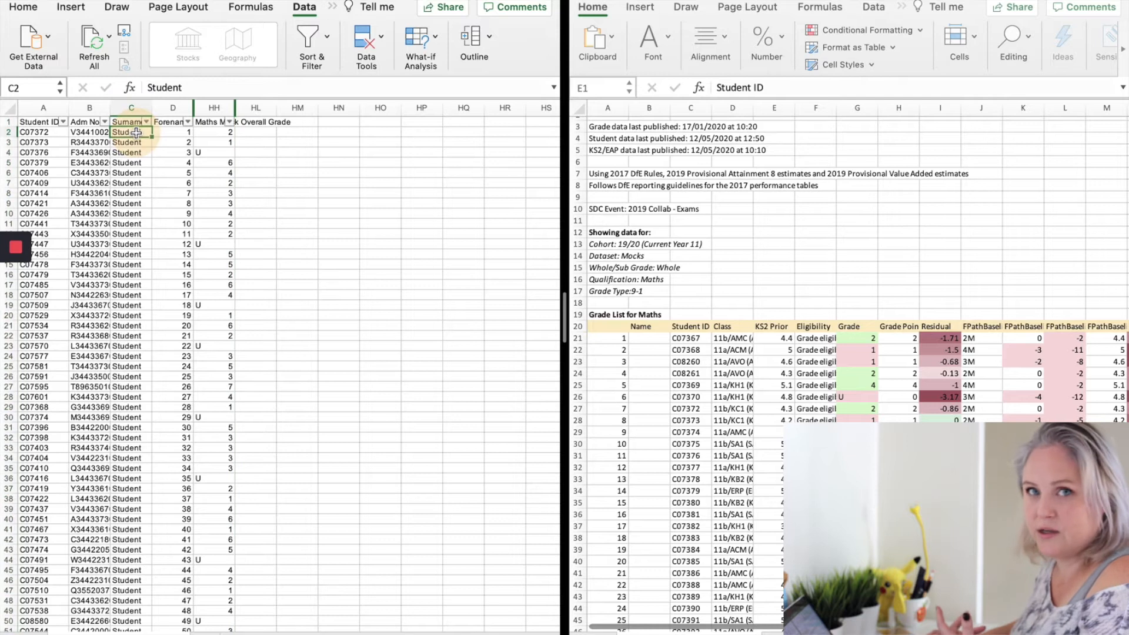
left_click(166, 134)
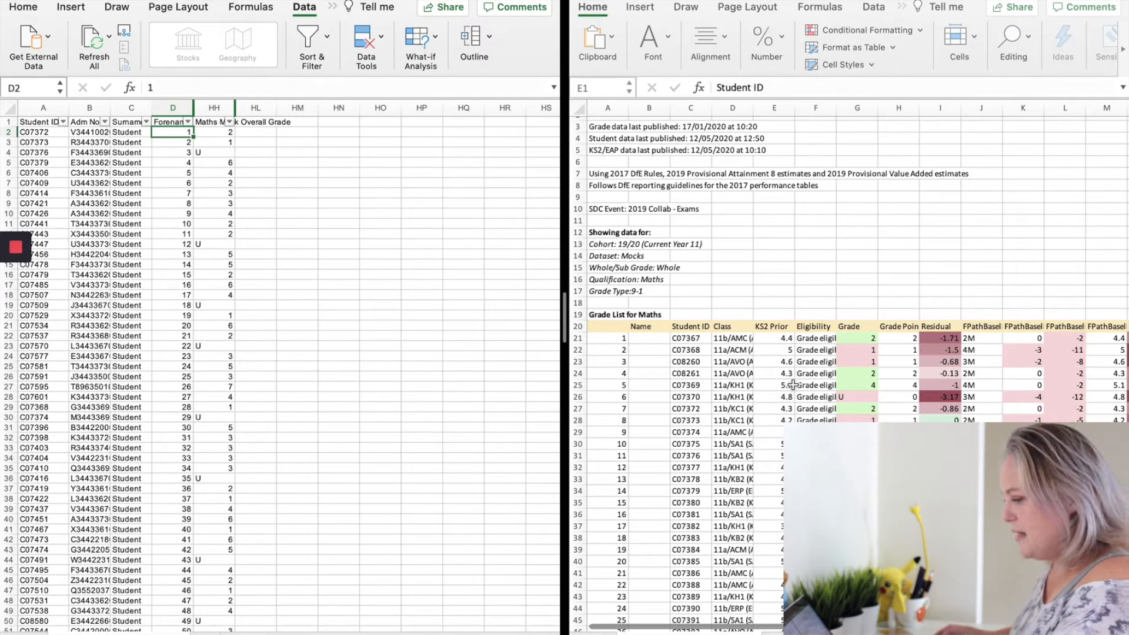
scroll(788, 419, "down", 3)
scroll(788, 414, "right", 3)
scroll(788, 411, "left", 3)
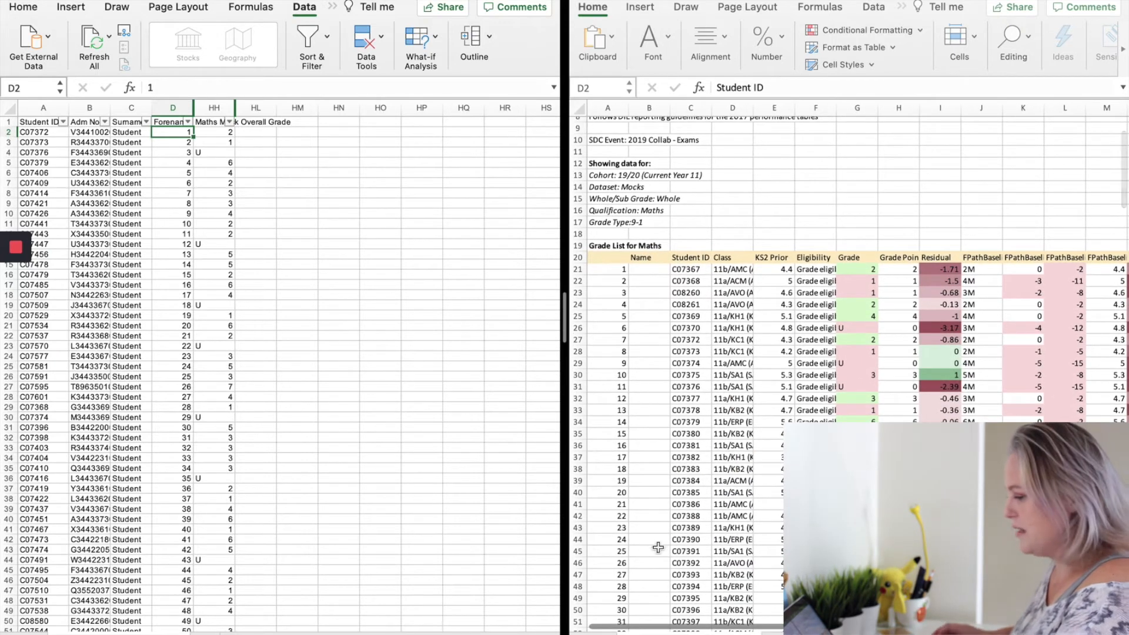
scroll(949, 364, "right", 5)
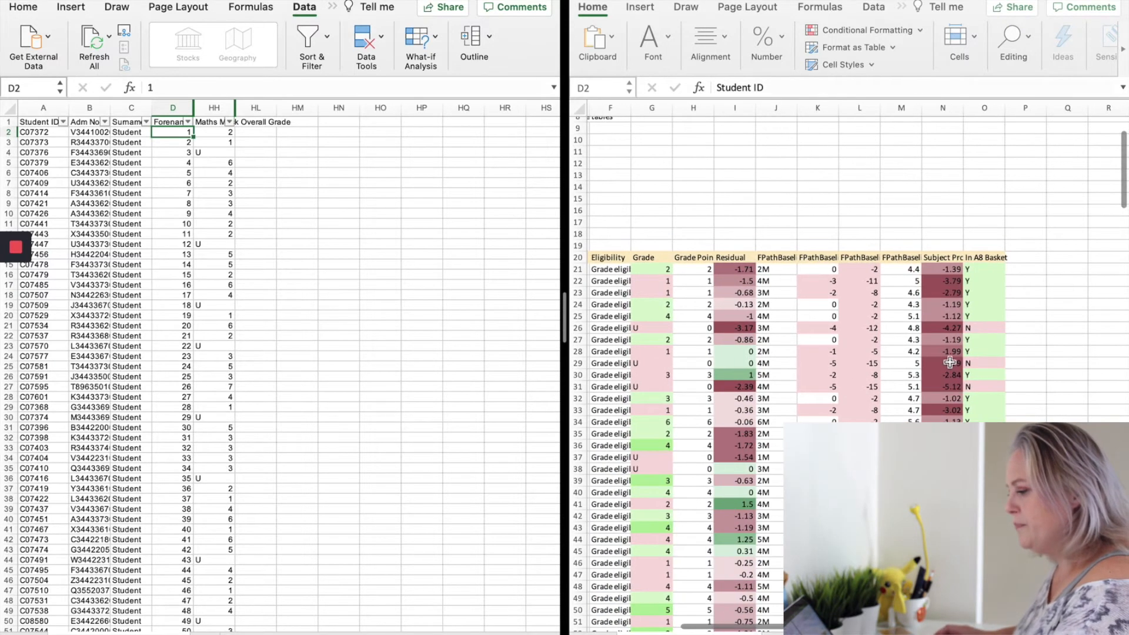
scroll(860, 363, "left", 5)
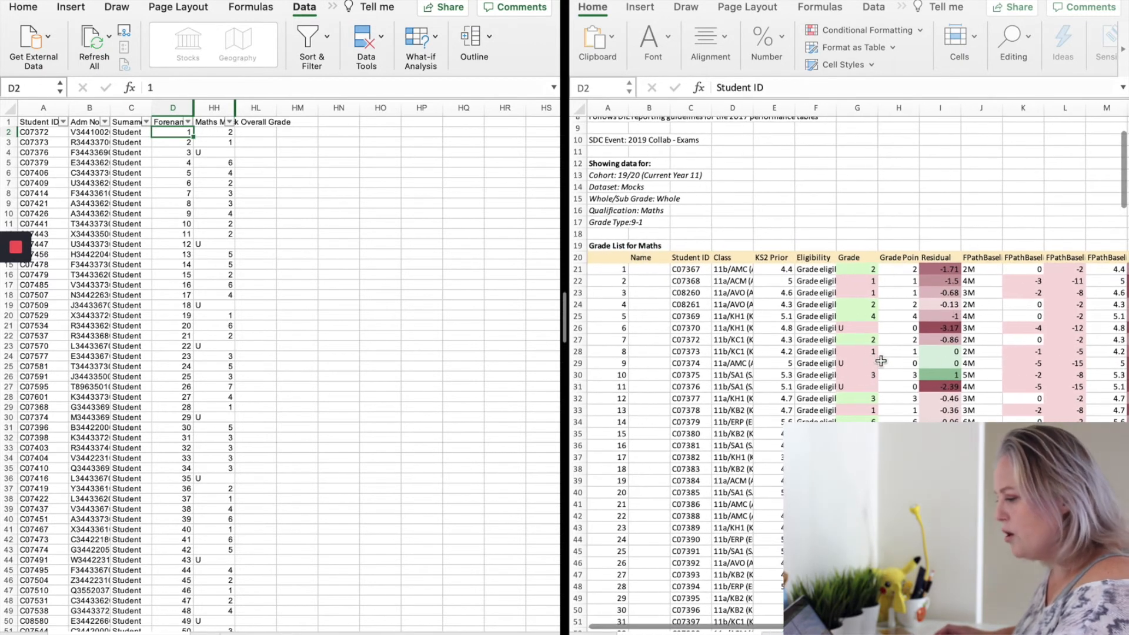
left_click(858, 243)
left_click(861, 245)
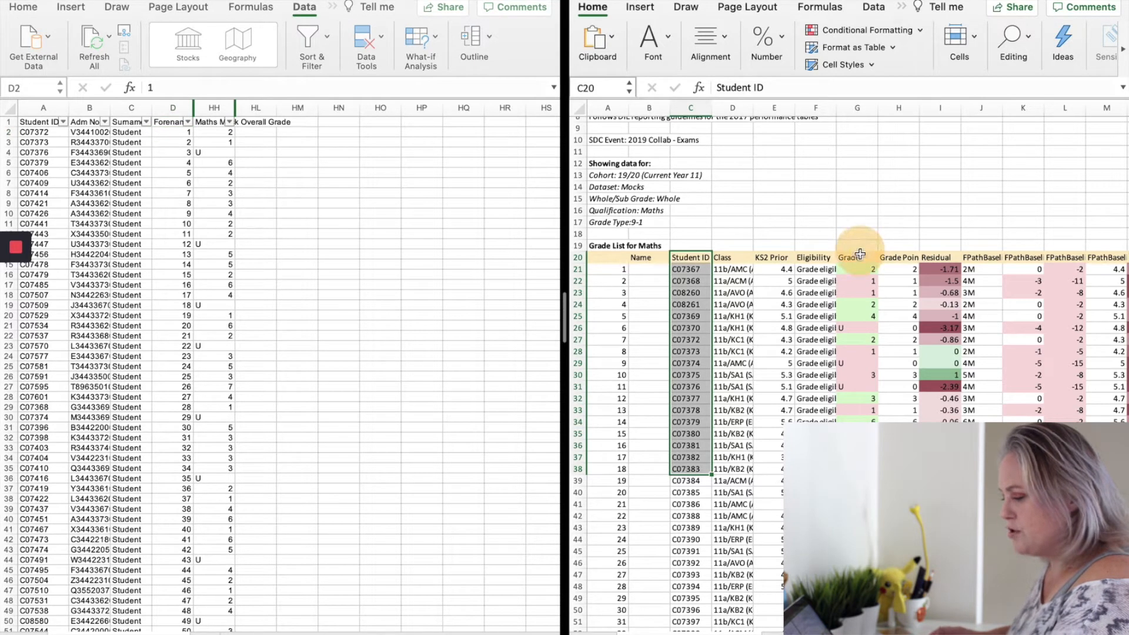
left_click_drag(862, 246, 869, 395)
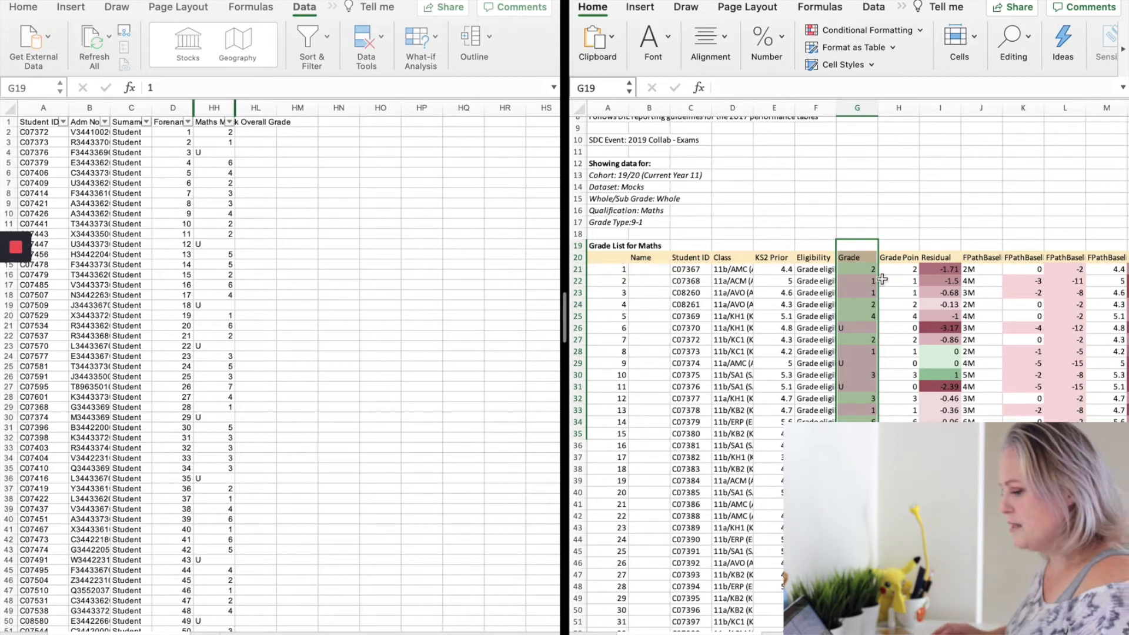
Copy the entire maths grade list sheet into a new sheet of the student data workbook
left_click(580, 108)
right_click(671, 179)
left_click(717, 204)
left_click(205, 633)
left_click(205, 633)
right_click(45, 128)
left_click(64, 152)
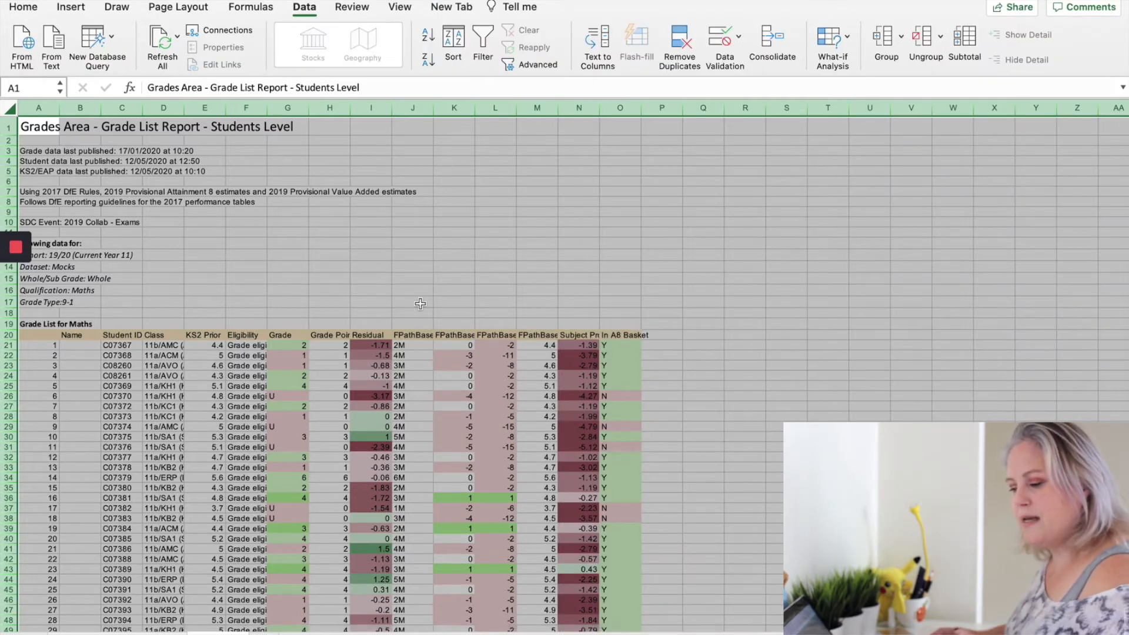
Name the range C20:O264 on the copied grade list sheet, starting at the Student ID header, as lookup
left_click(154, 629)
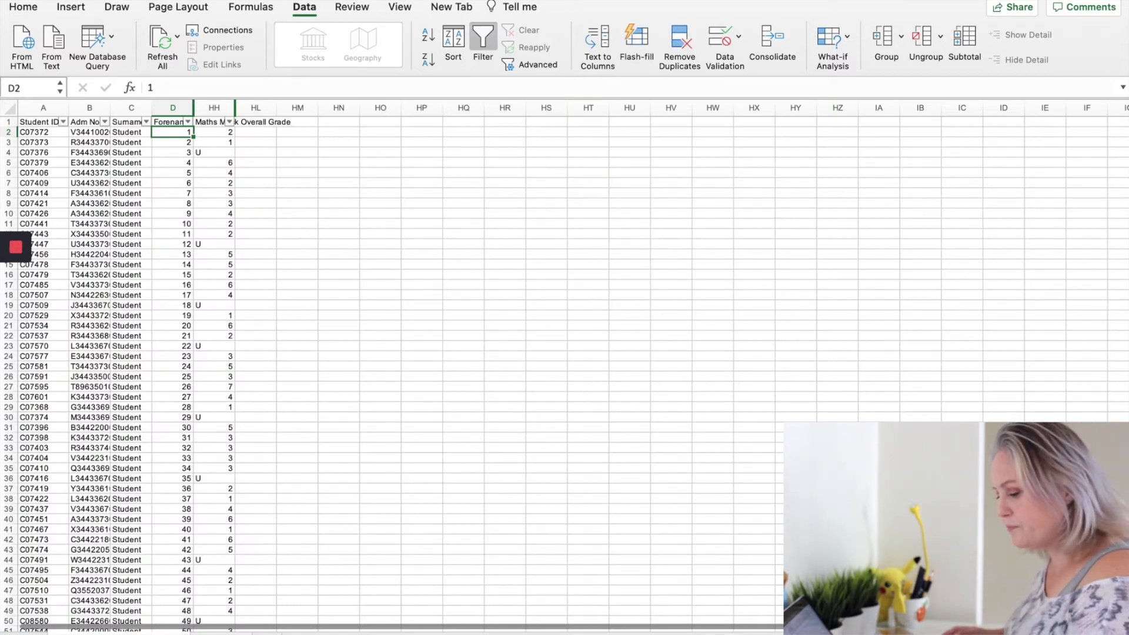
left_click(224, 628)
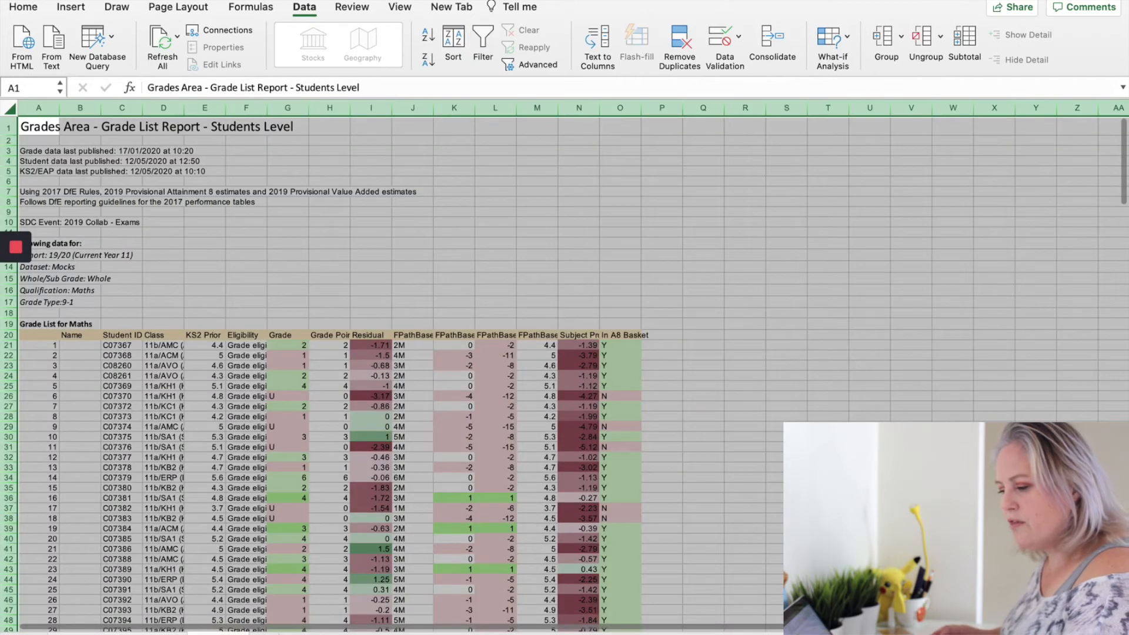
left_click(290, 297)
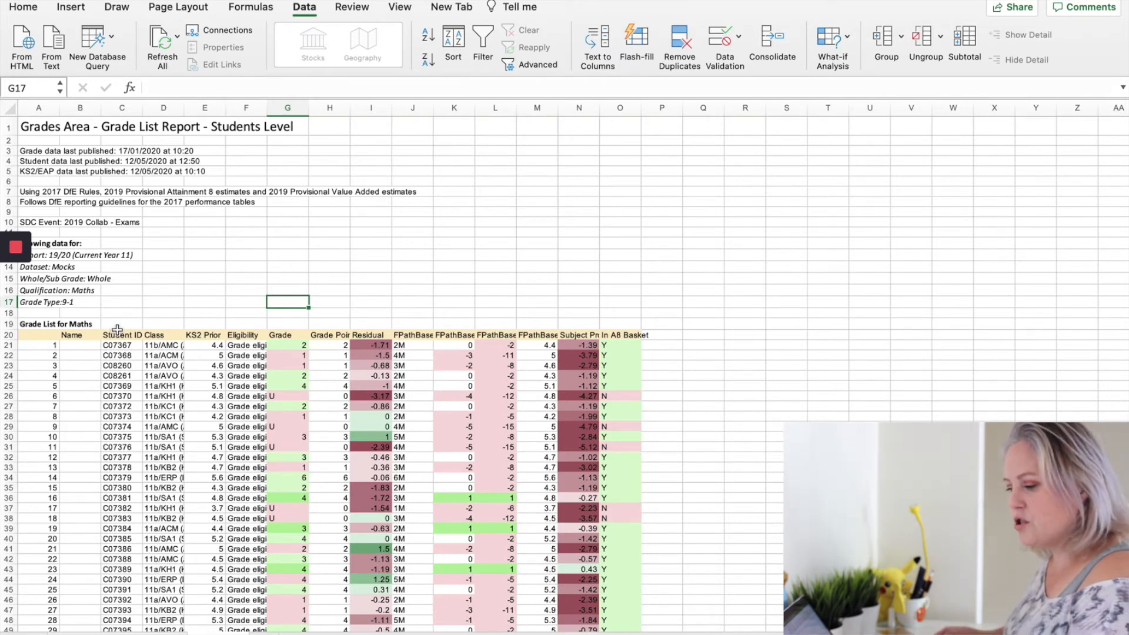
left_click_drag(114, 336, 637, 581)
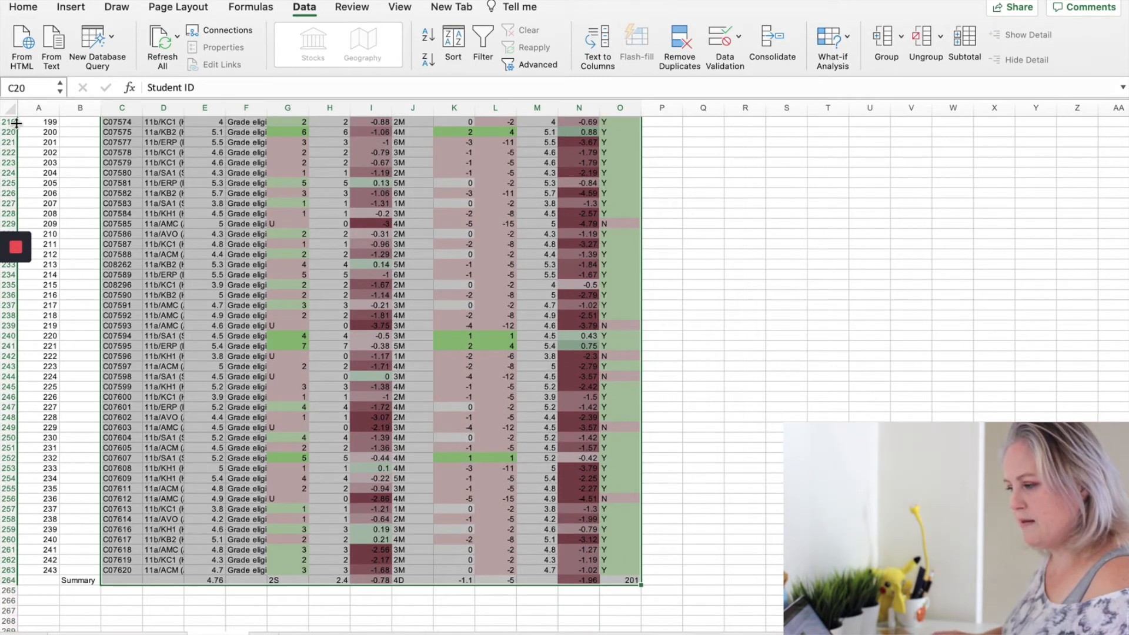
left_click(34, 88)
type("lookup")
key("Return")
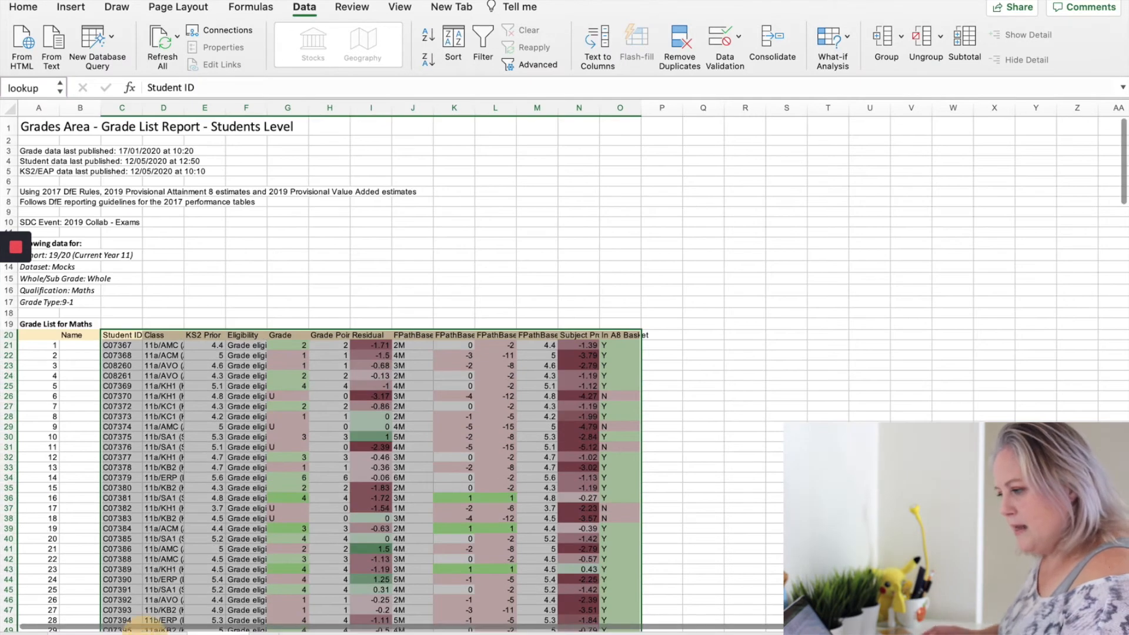
Enter the header New data in cell HL1 of the student data sheet
left_click(146, 633)
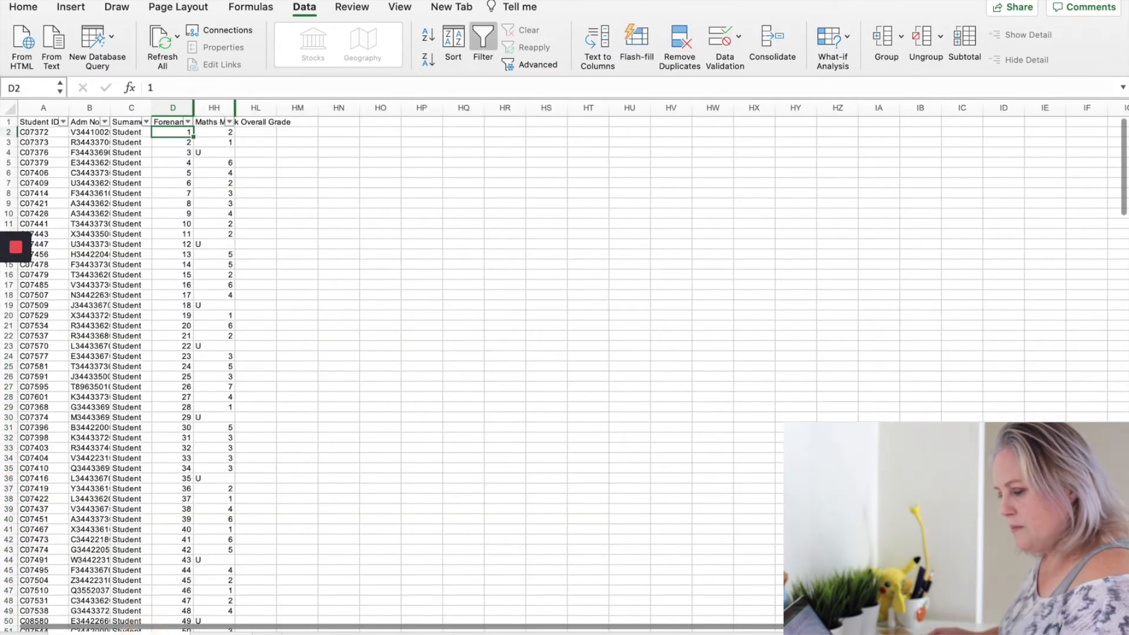
left_click(254, 122)
type("New")
key("Return")
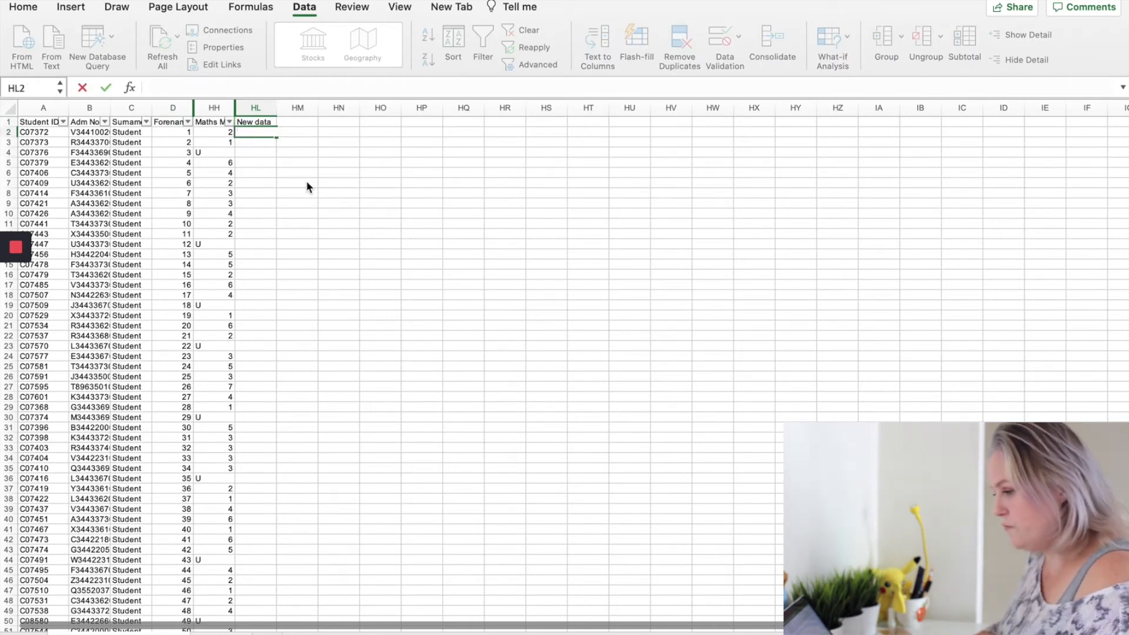
Enter the formula =VLOOKUP(A2,lookup,1,FALSE) in cell HL2, below the New data header
type("=")
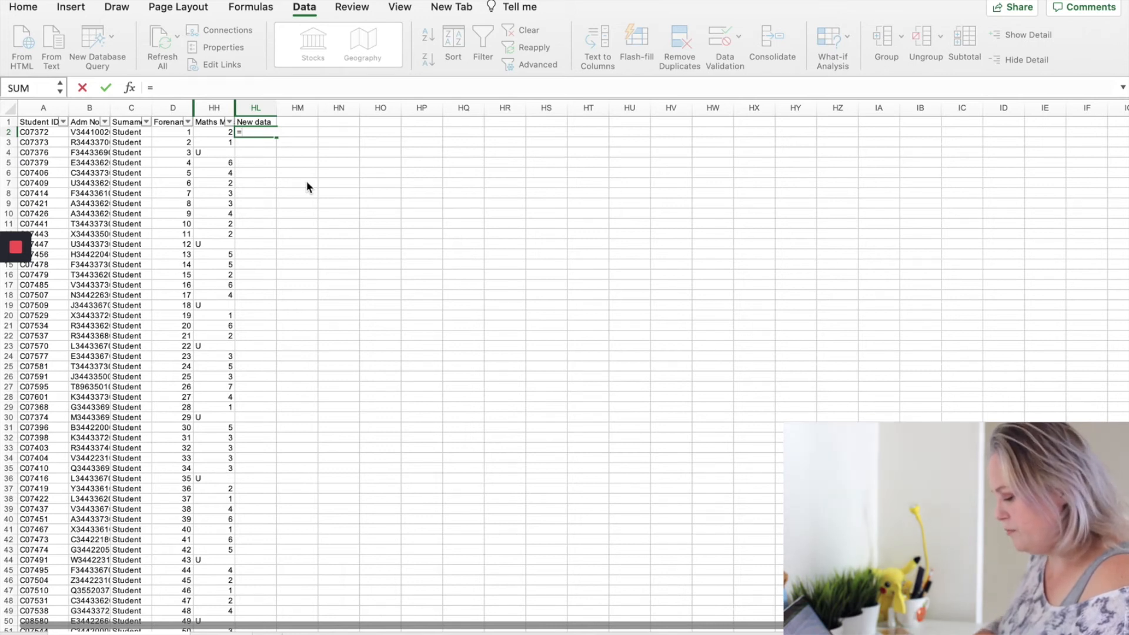
type("vlookup")
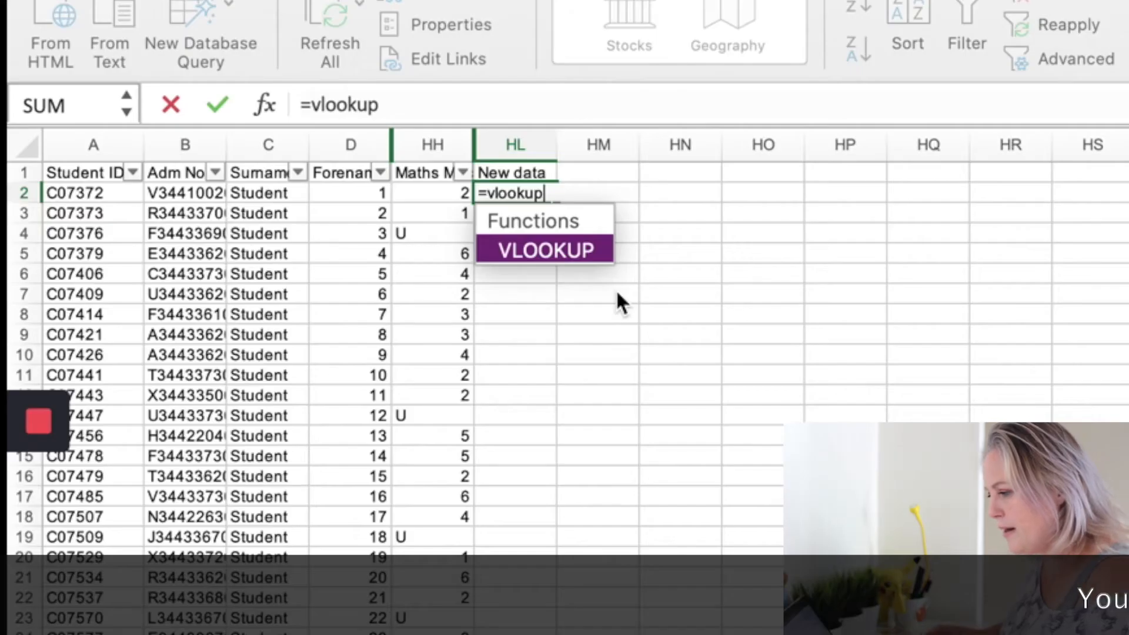
type("(")
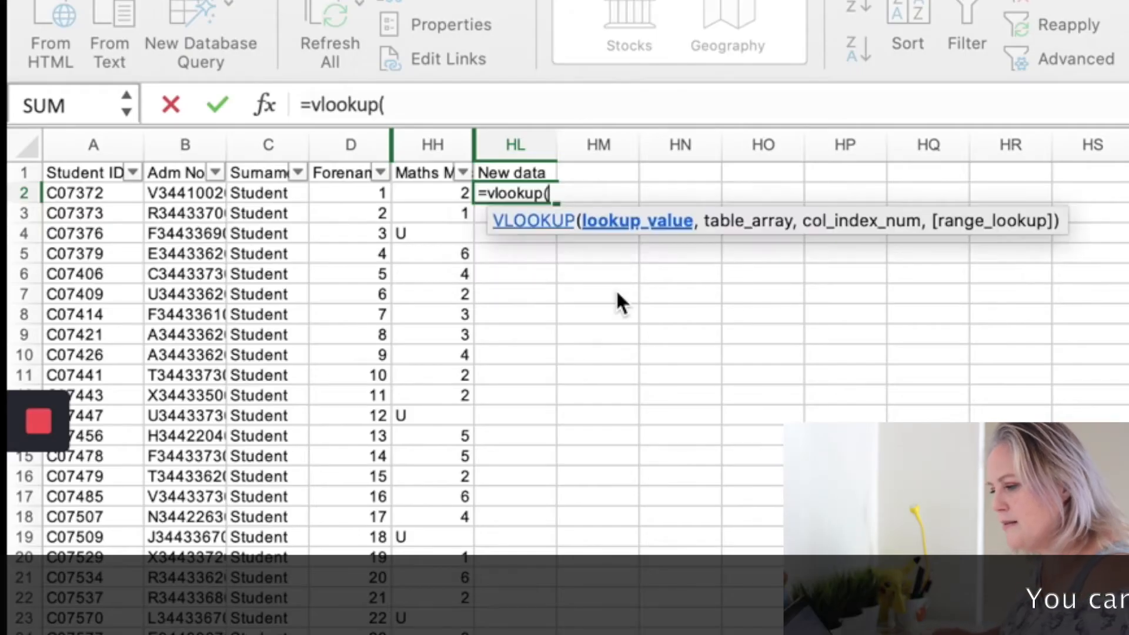
left_click(81, 194)
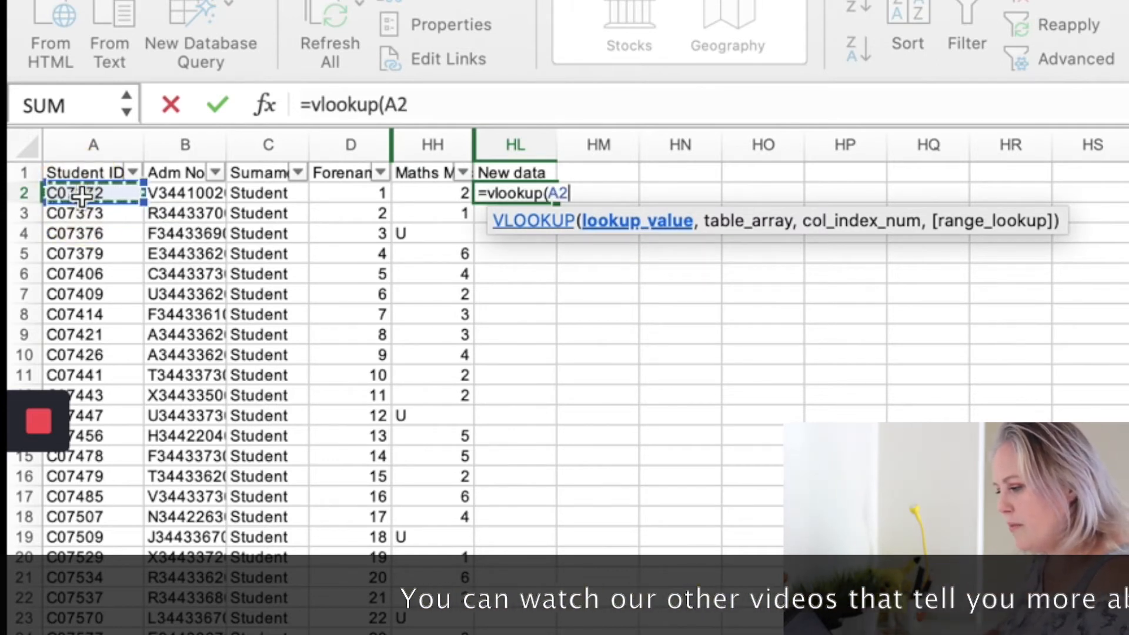
type(",")
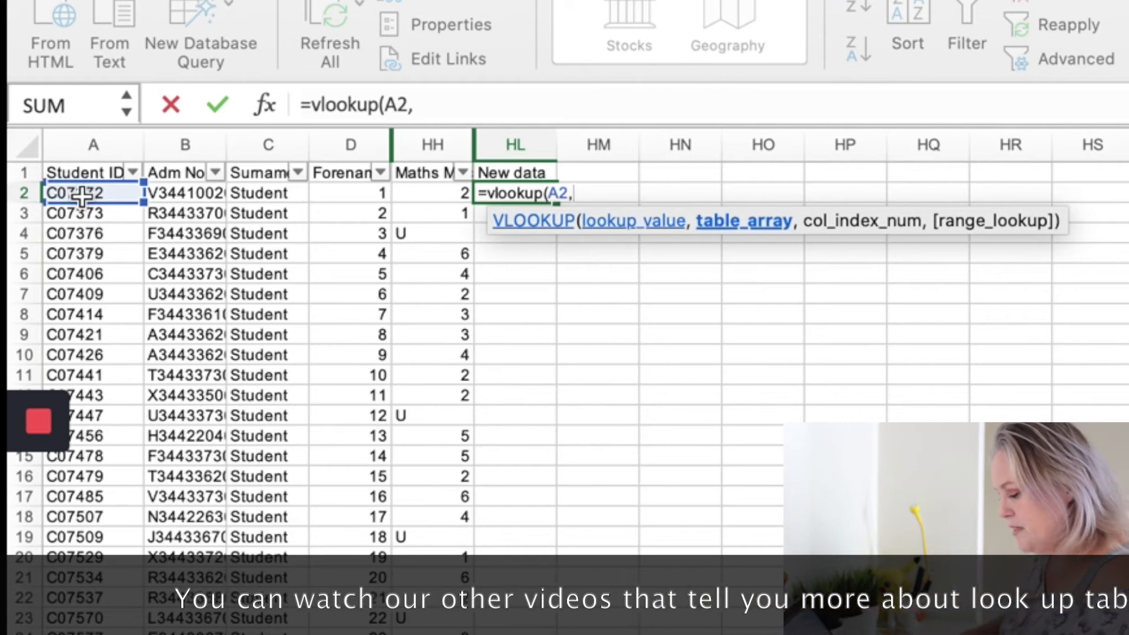
type("loo")
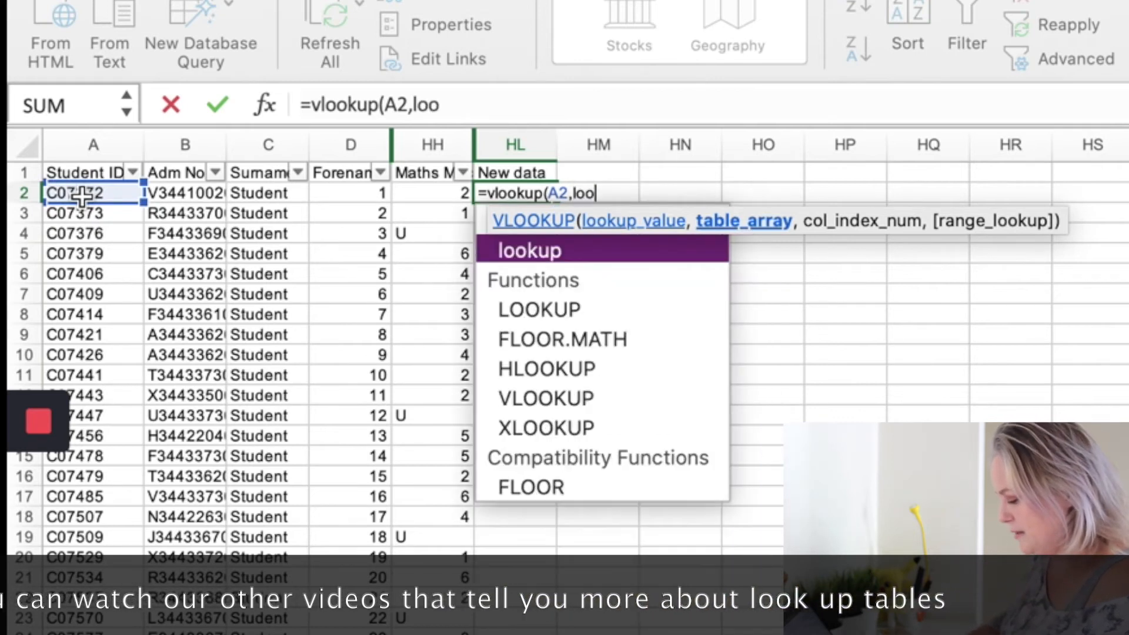
type("kip")
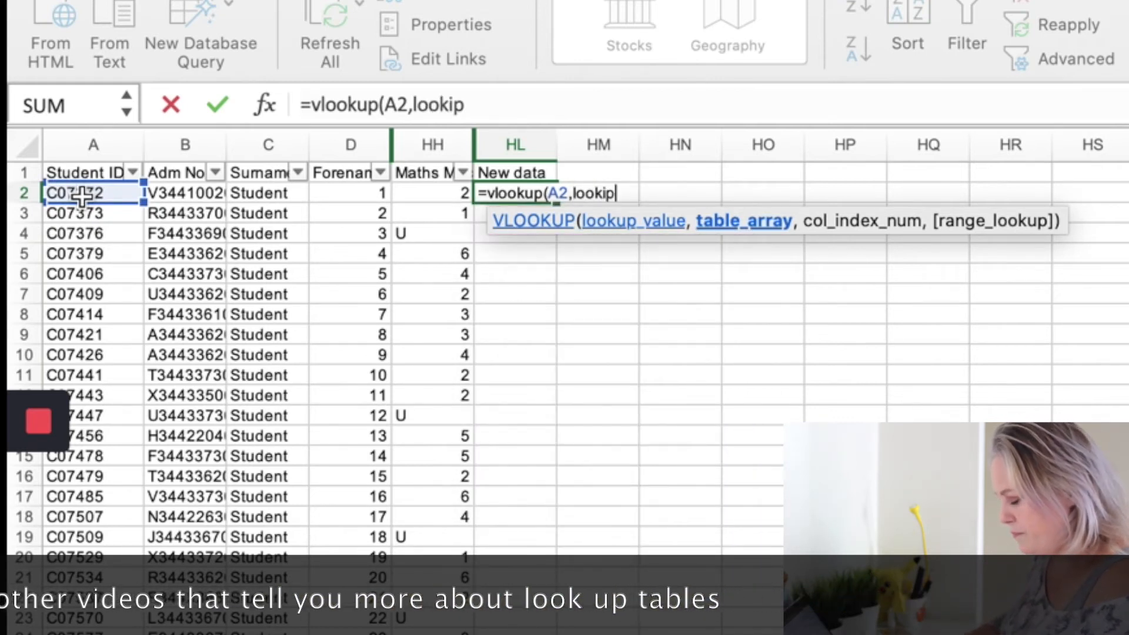
key("BackSpace")
key("BackSpace")
type("up")
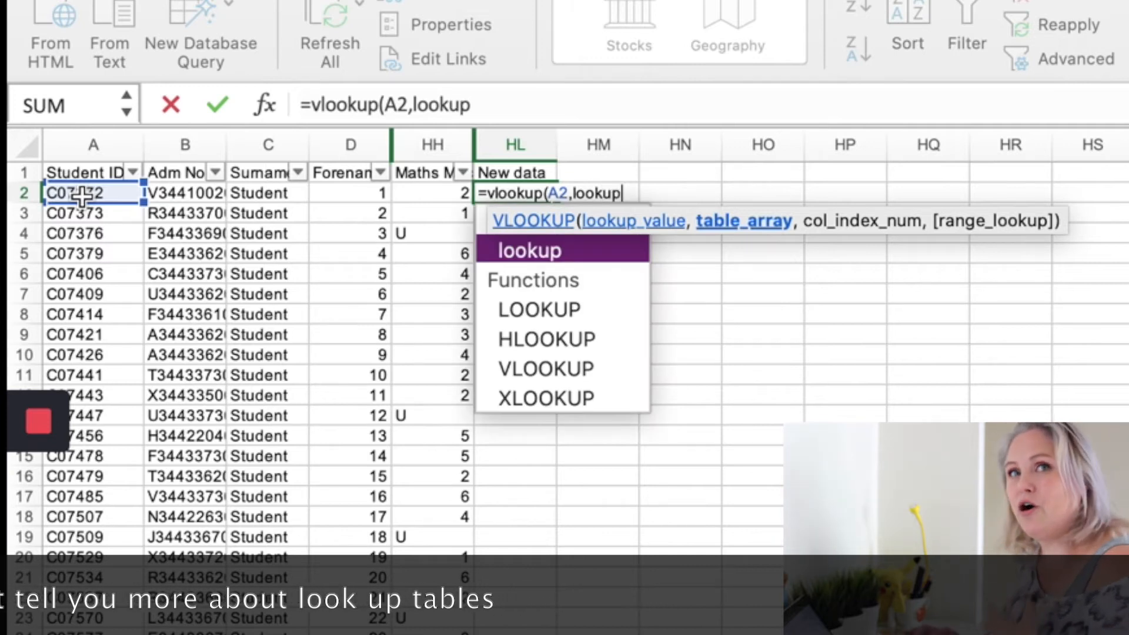
type(",")
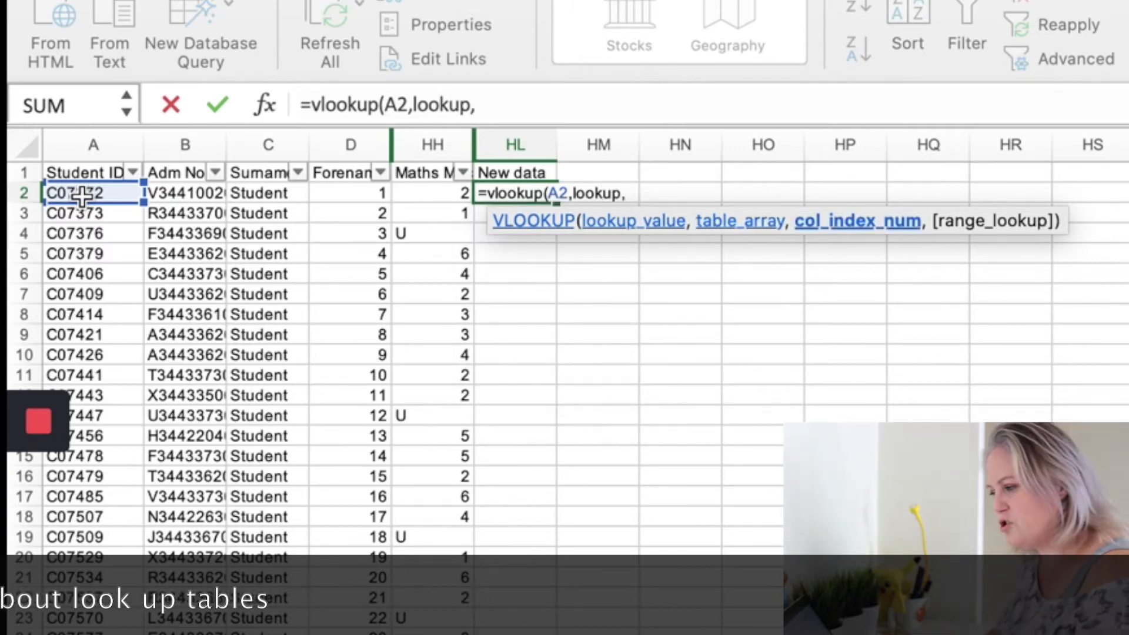
type("1")
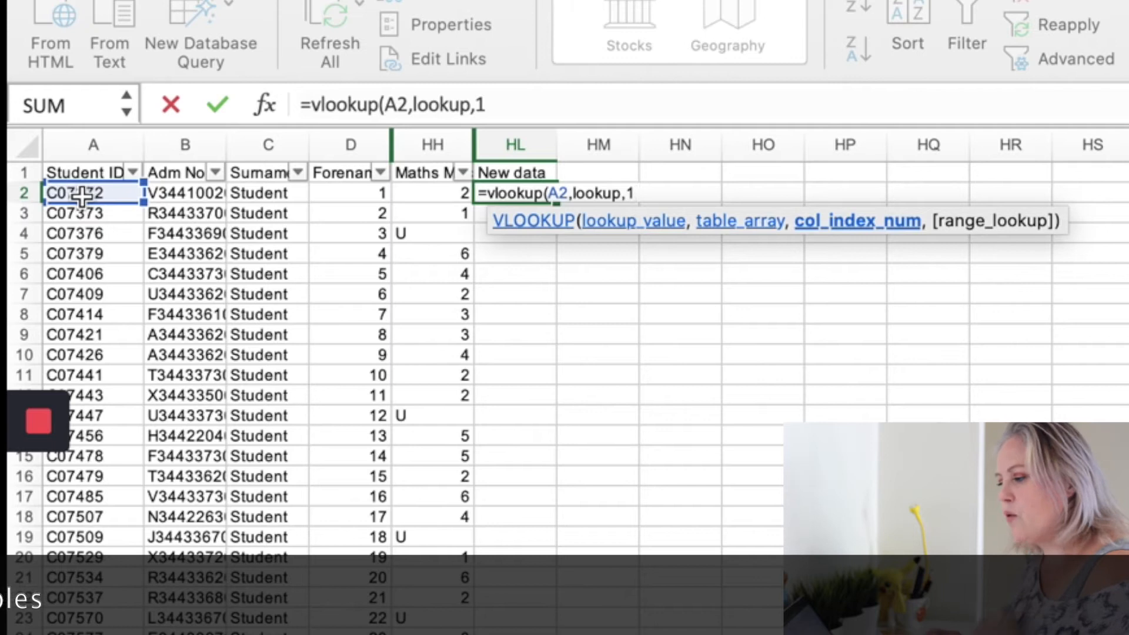
type(",")
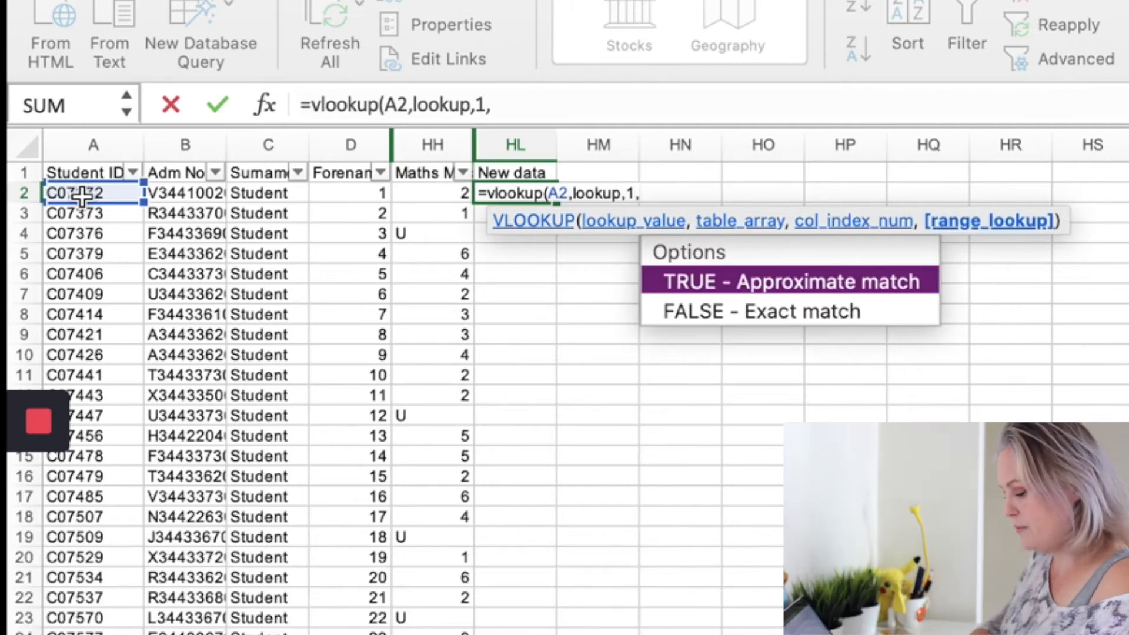
type("f")
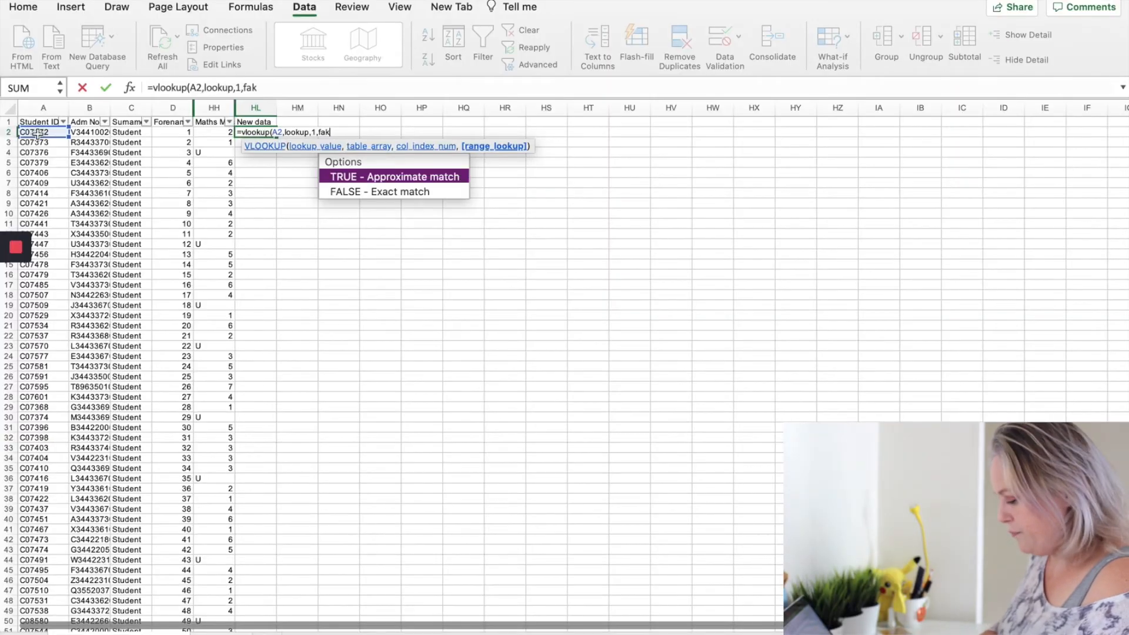
type("alse)")
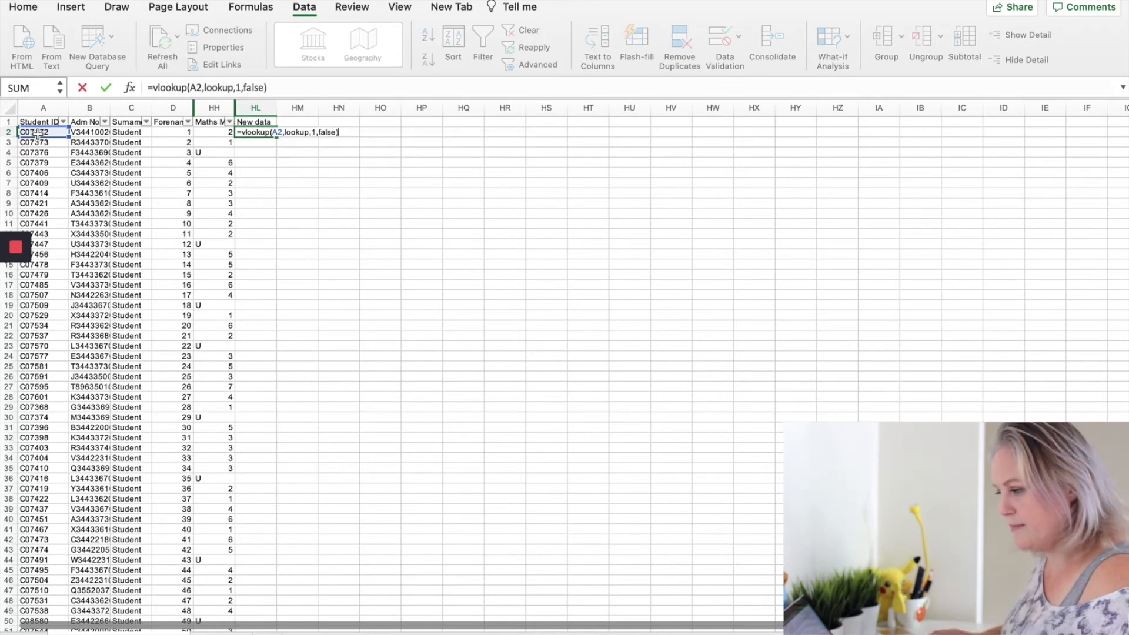
key("Return")
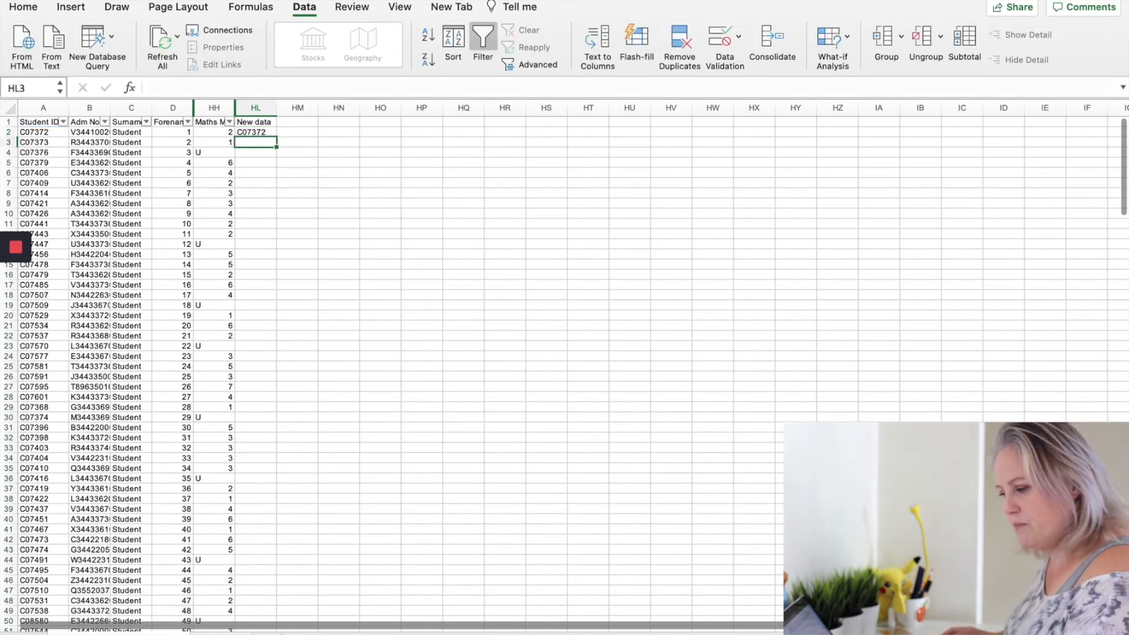
Compare the Student ID cells on both sheets and count the lookup range's columns from Student ID across to Grade
left_click(221, 634)
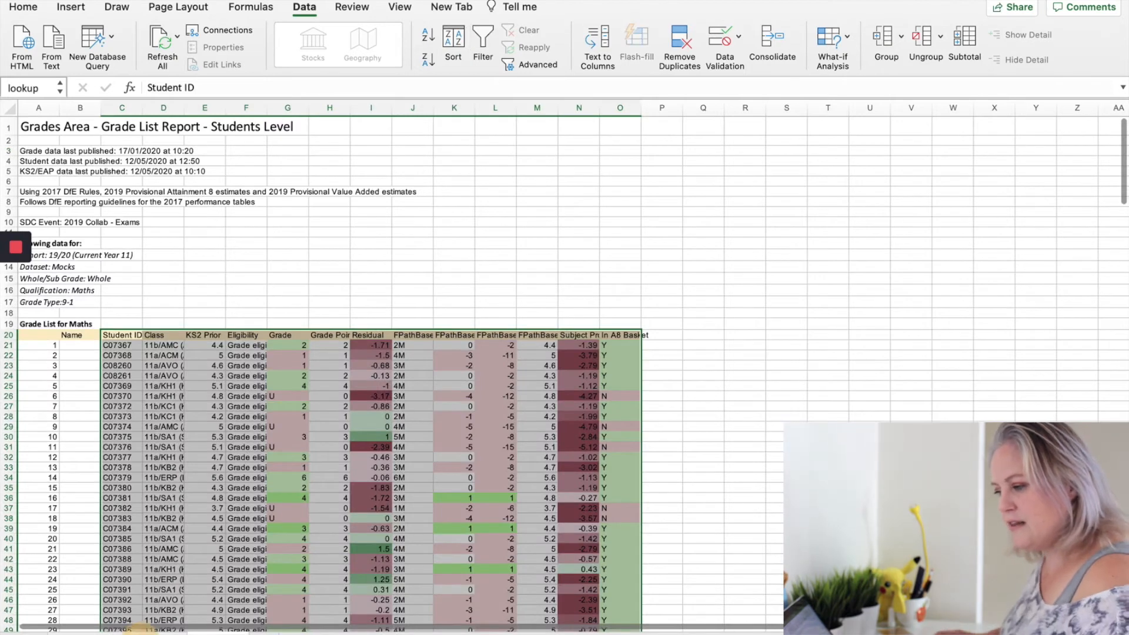
left_click(140, 634)
left_click(53, 132)
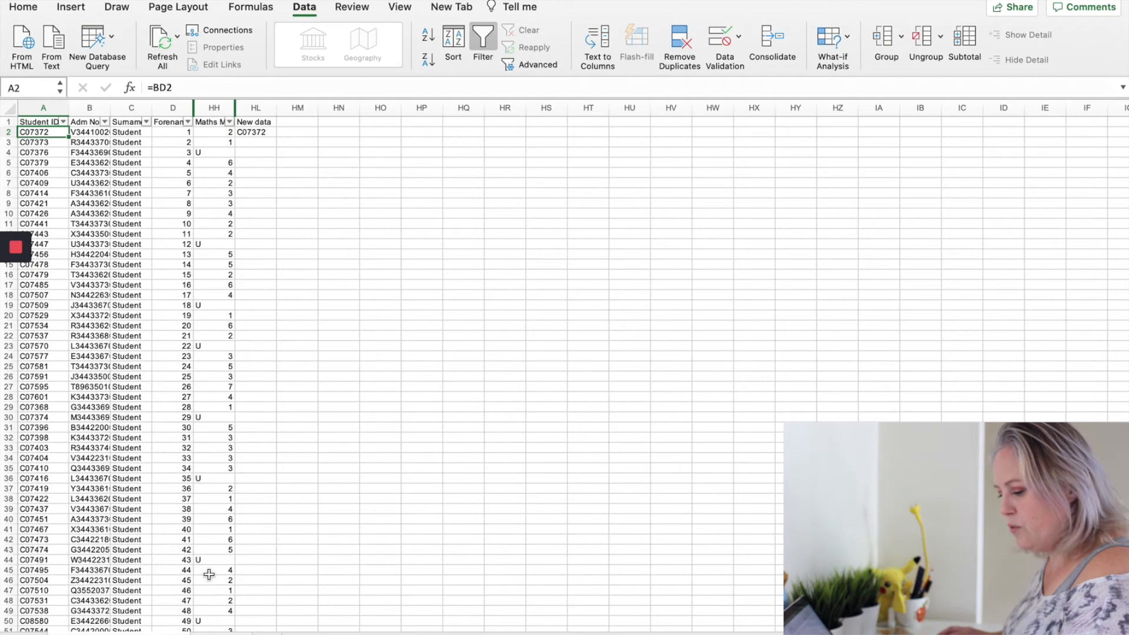
left_click(221, 633)
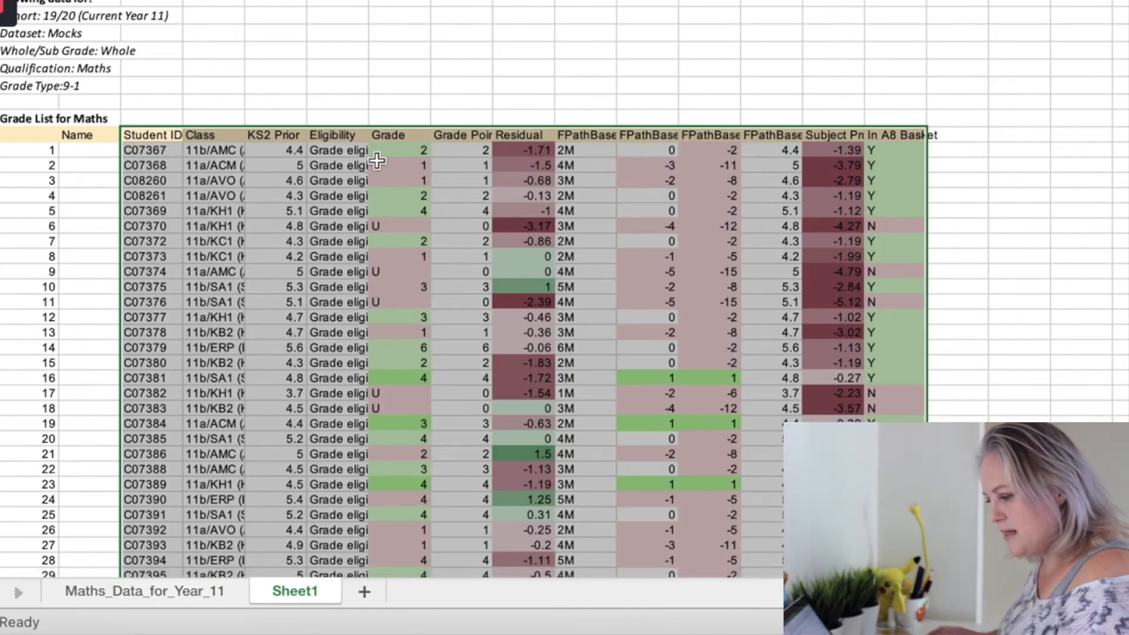
left_click(395, 150)
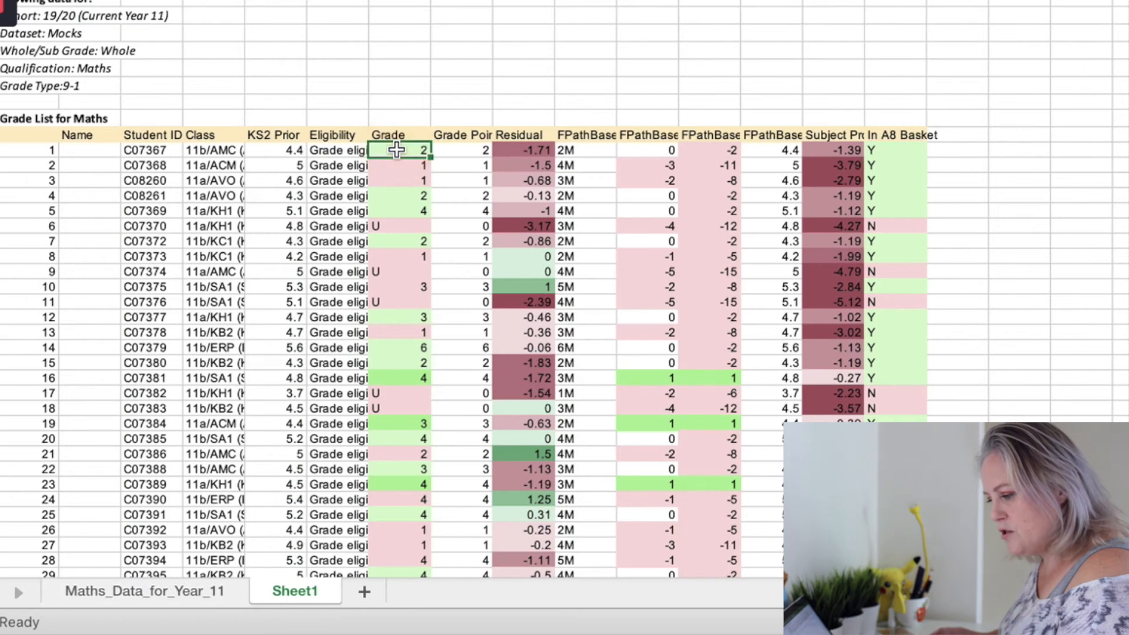
left_click(167, 150)
left_click(234, 150)
left_click(285, 151)
left_click(338, 150)
left_click(400, 151)
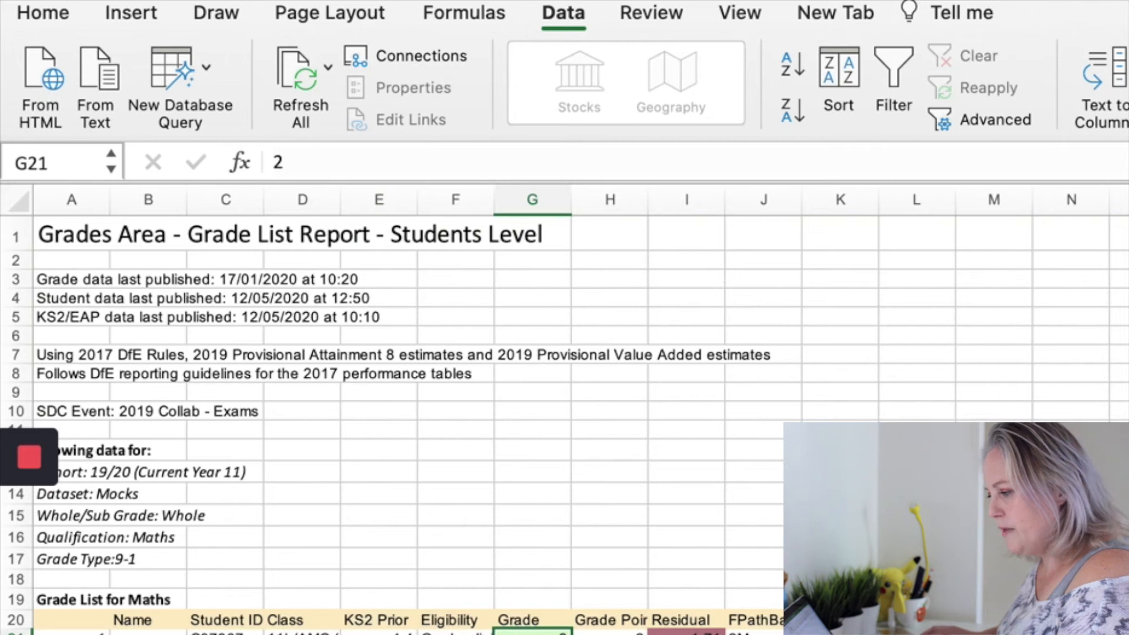
Change the column index of the VLOOKUP formula in cell HL2 of the student data sheet to 5
left_click(189, 600)
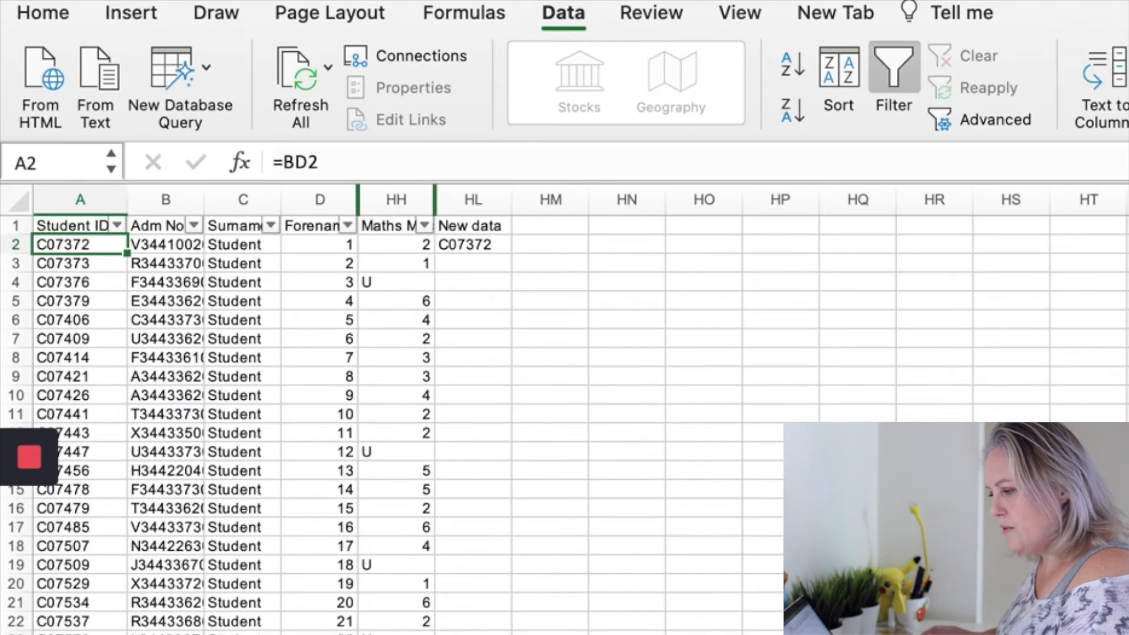
left_click(488, 250)
left_click(461, 162)
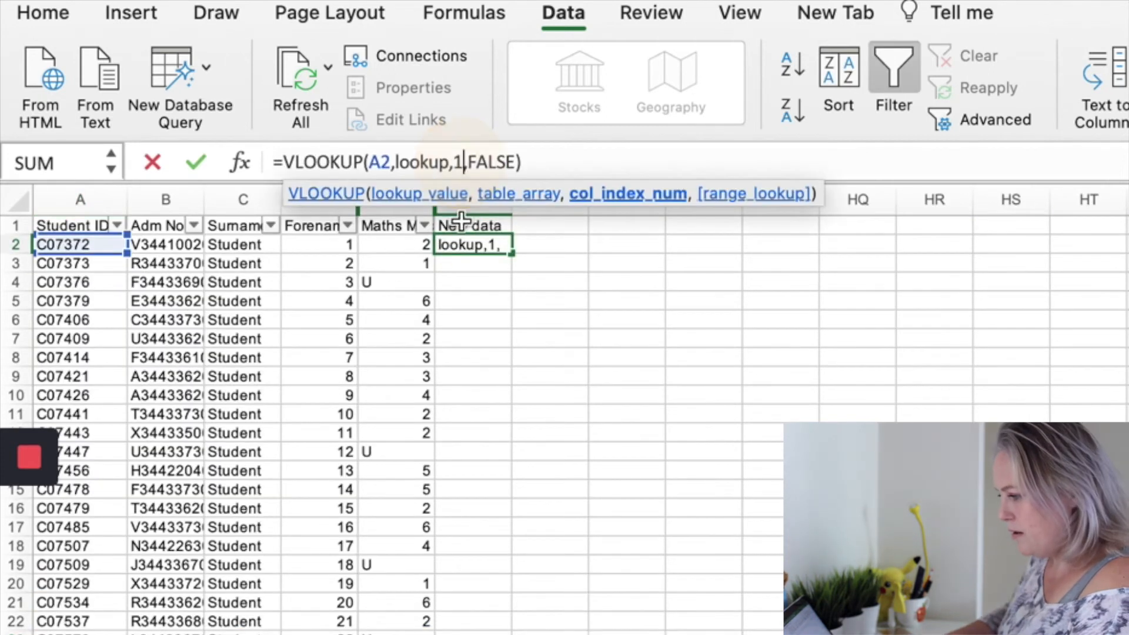
key("BackSpace")
type("5")
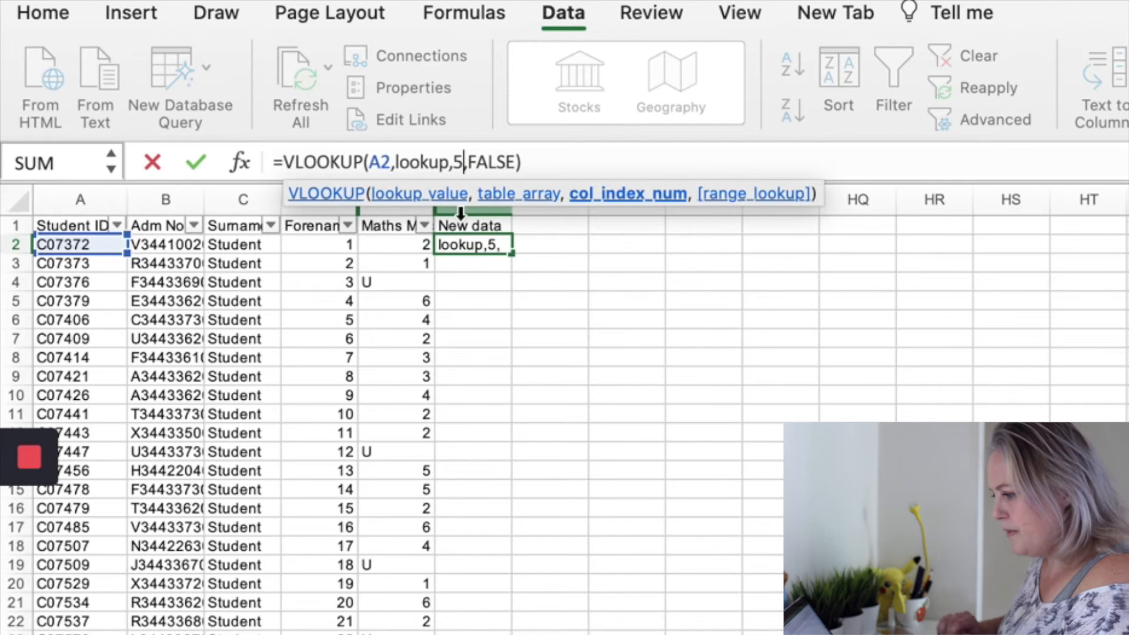
key("Return")
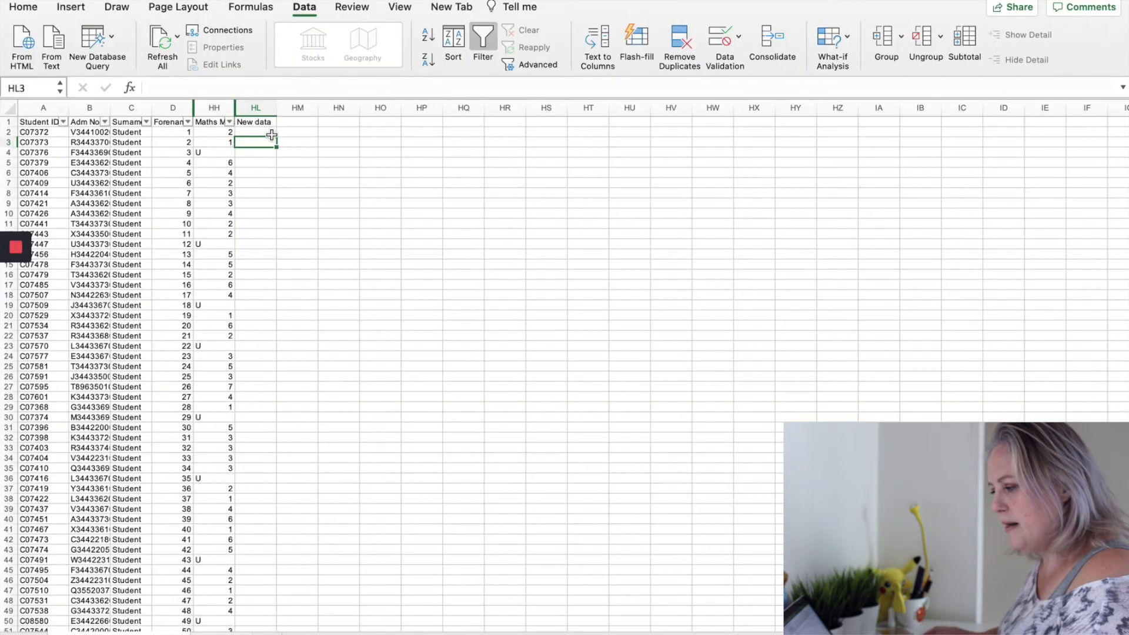
Fill the VLOOKUP formula from HL2 down the New data column to row 244 and check the filled grades
left_click(507, 250)
double_click(277, 138)
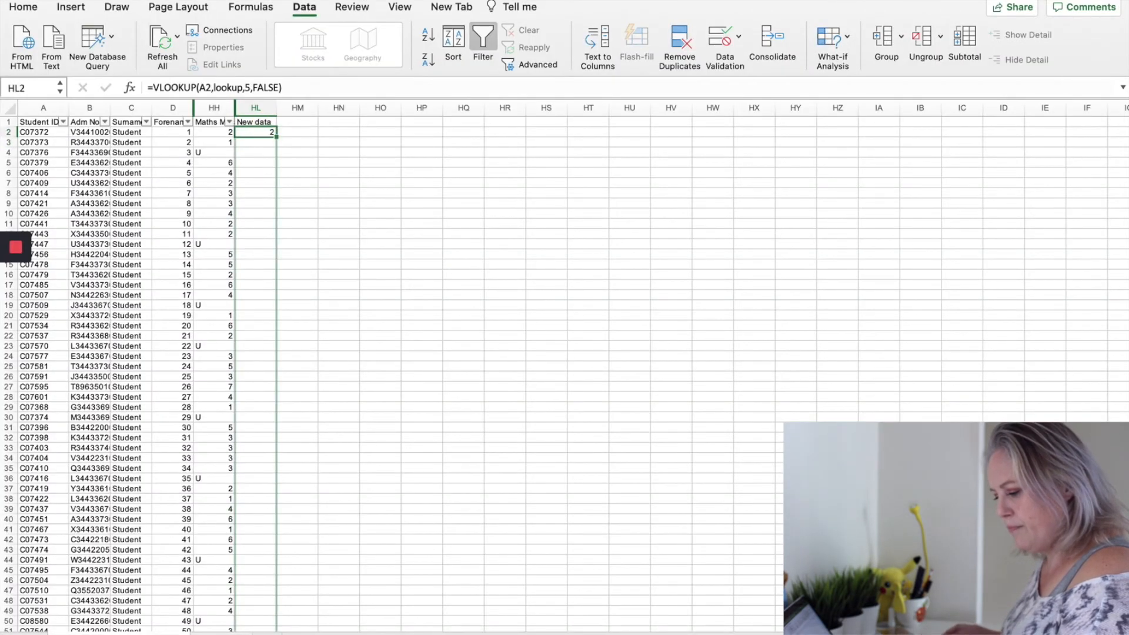
scroll(273, 206, "down", 15)
scroll(270, 604, "down", 4)
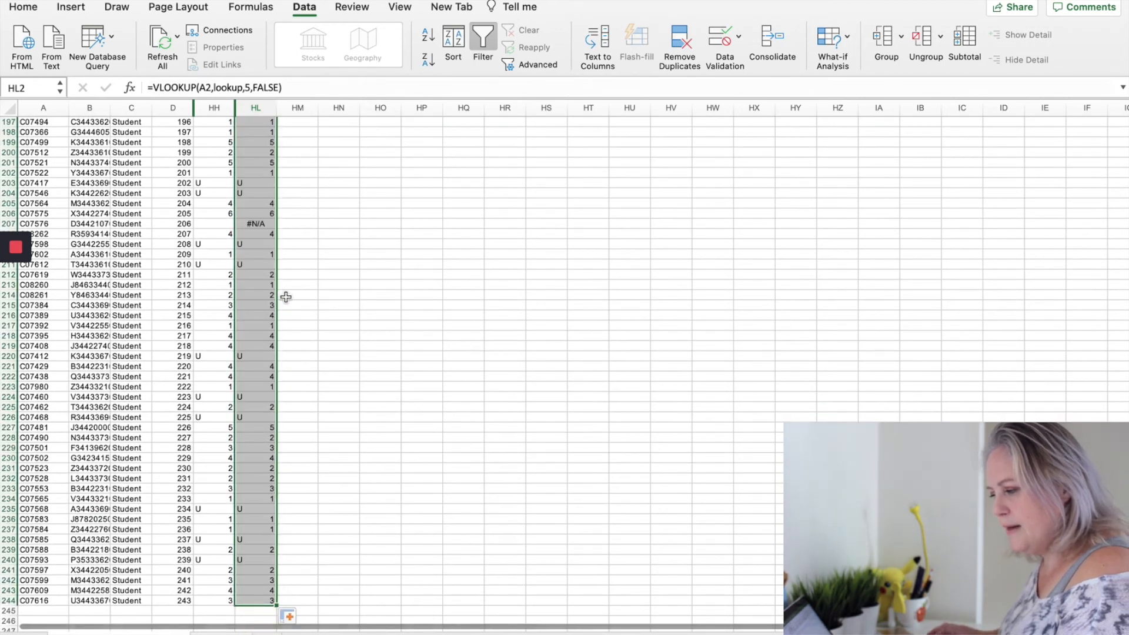
scroll(276, 298, "up", 20)
scroll(257, 299, "up", 20)
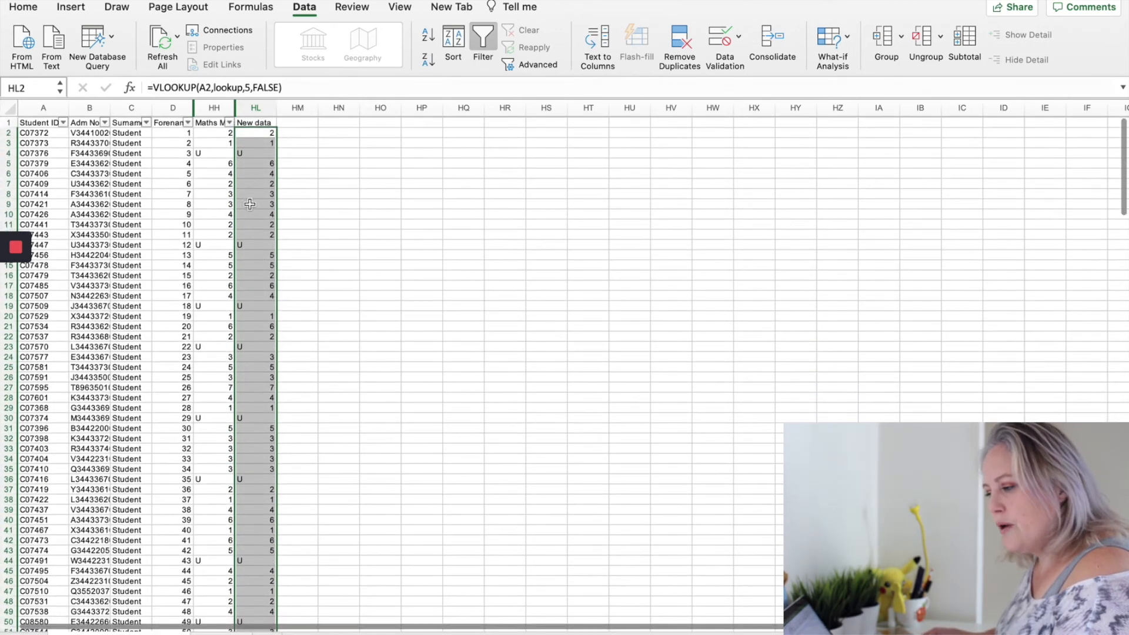
left_click(131, 90)
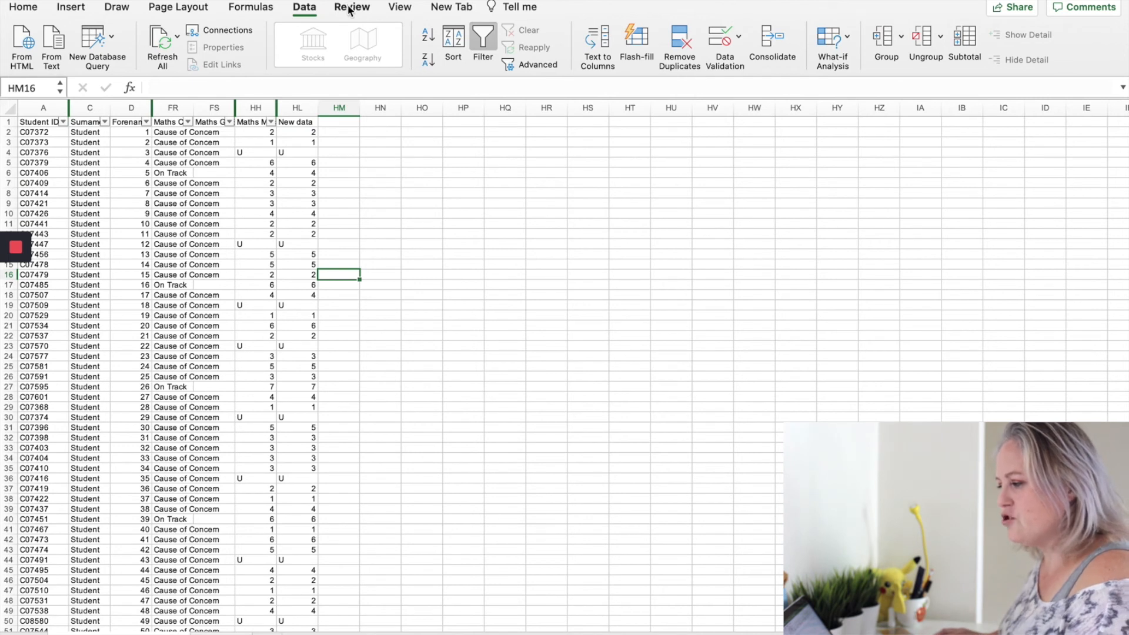
Create a conditional formatting rule highlighting cells containing the text "cause of concern" with light red fill and dark red text
left_click(23, 8)
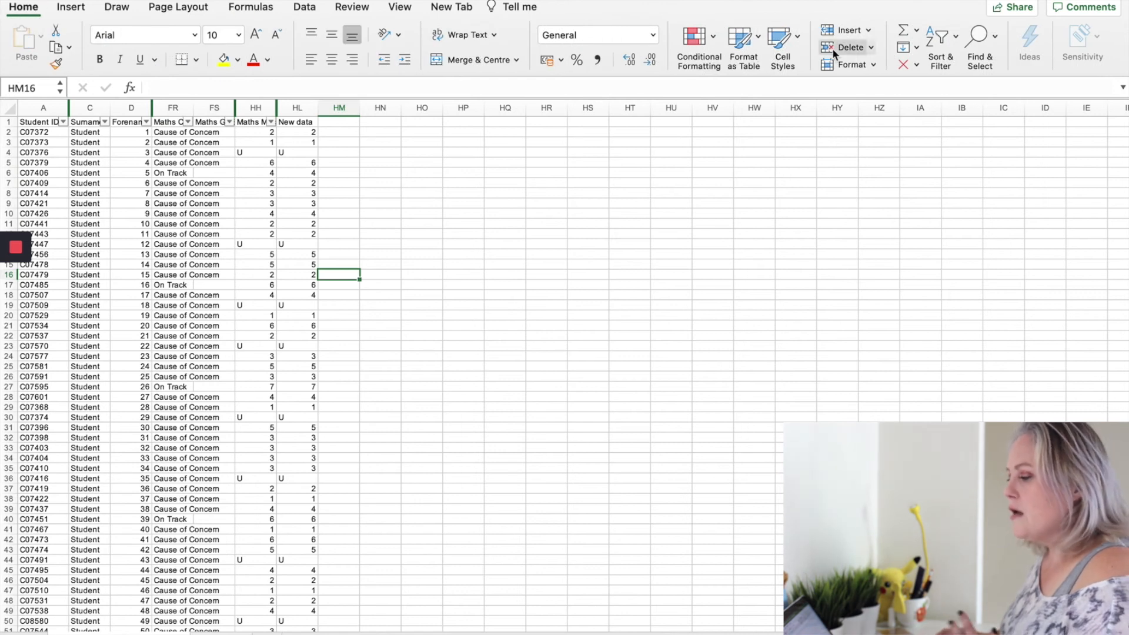
left_click(707, 54)
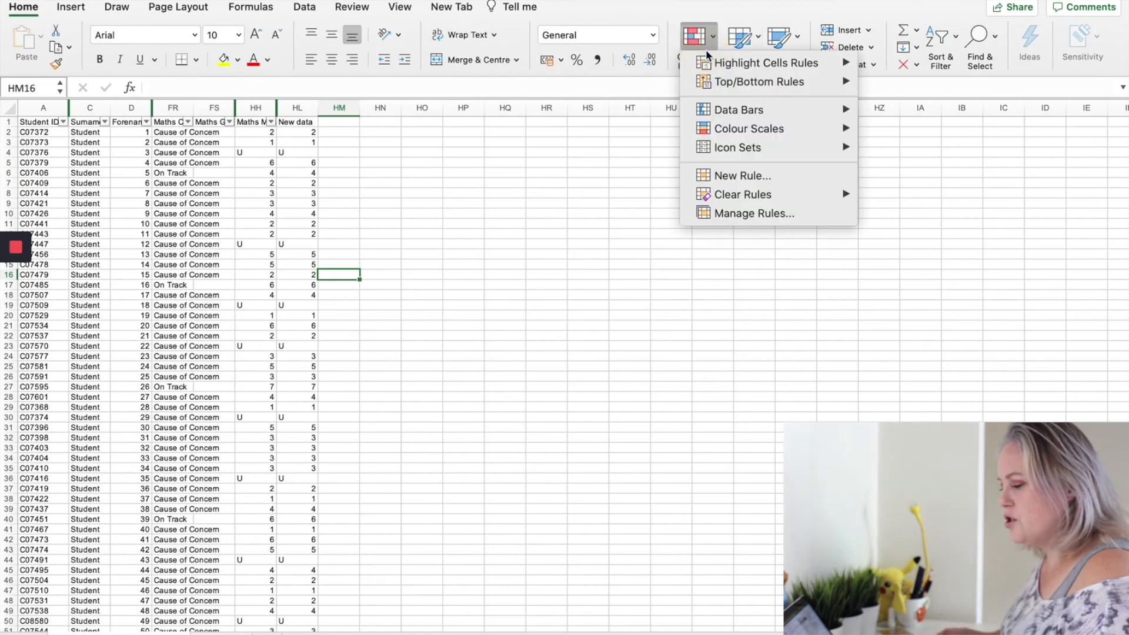
mouse_move(743, 71)
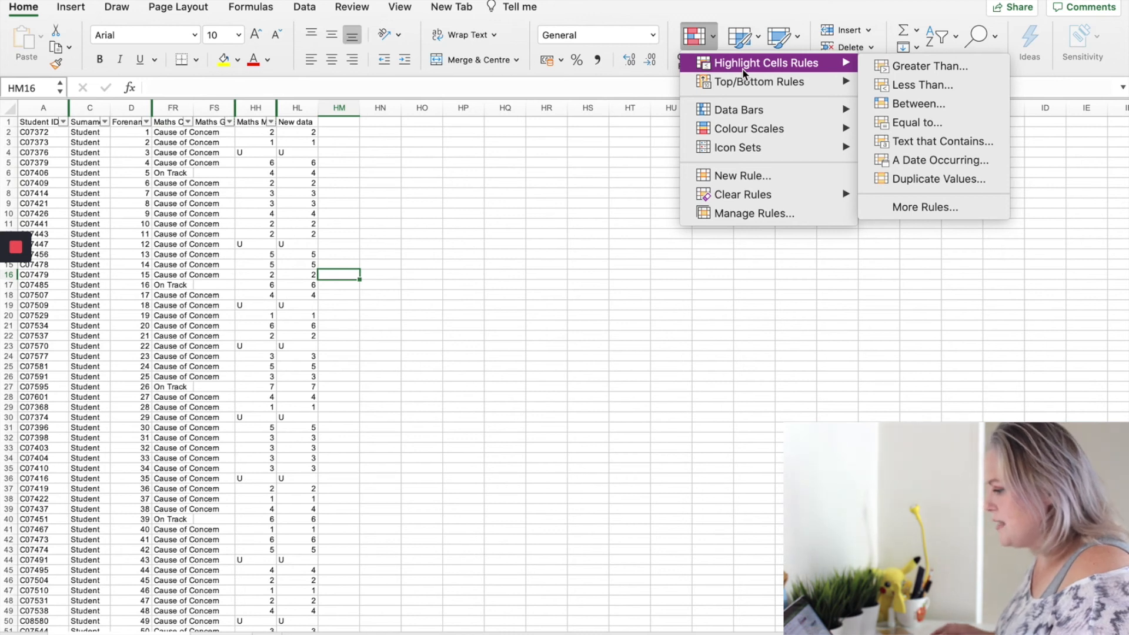
left_click(921, 146)
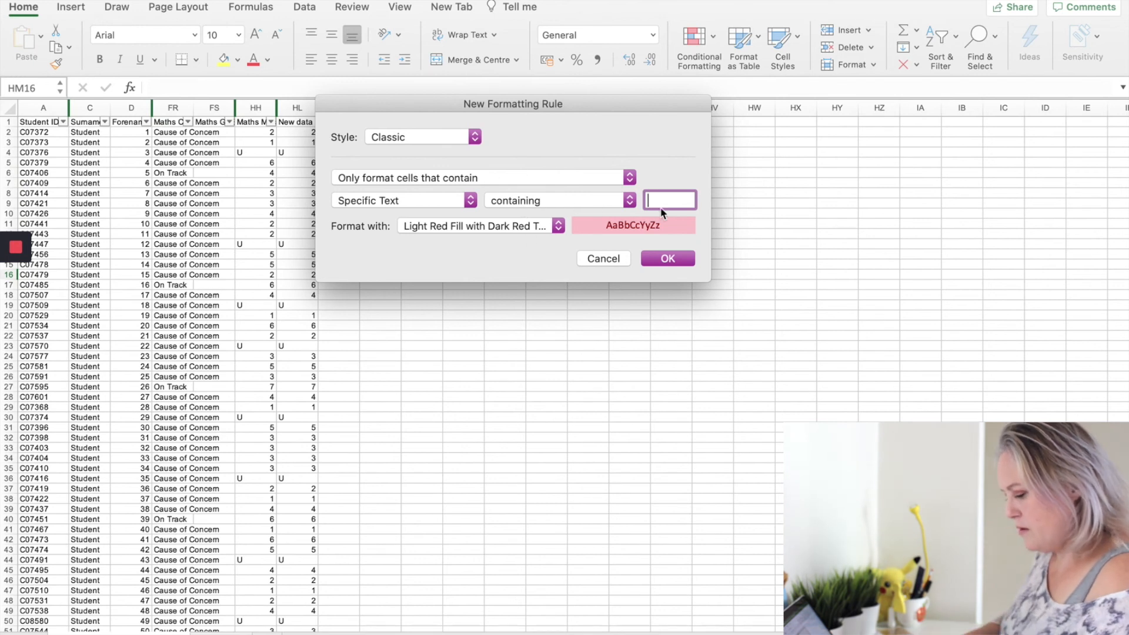
type("cause ")
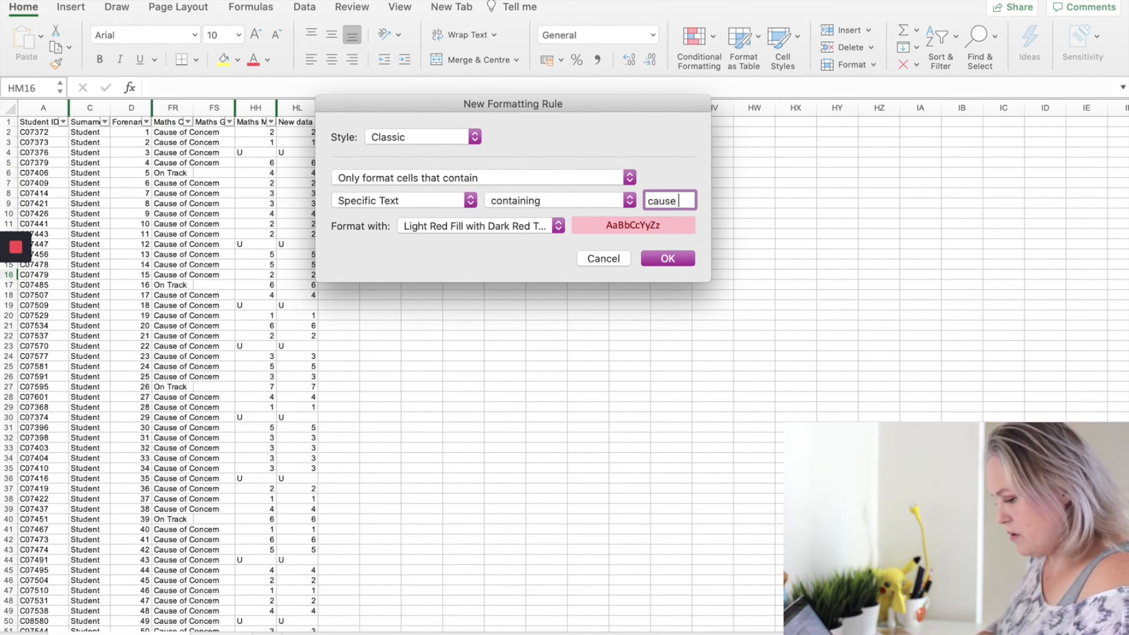
type("of concern")
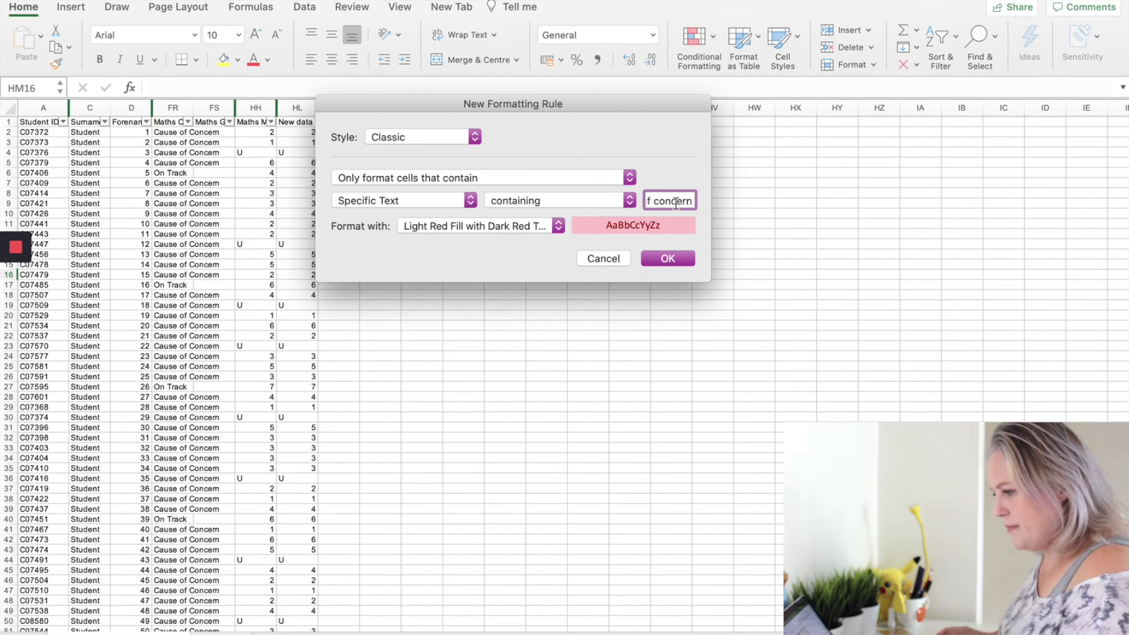
left_click(668, 258)
Change the "cause of concern" rule's range to the whole of column FR and widen that column to fit its full text
left_click(700, 48)
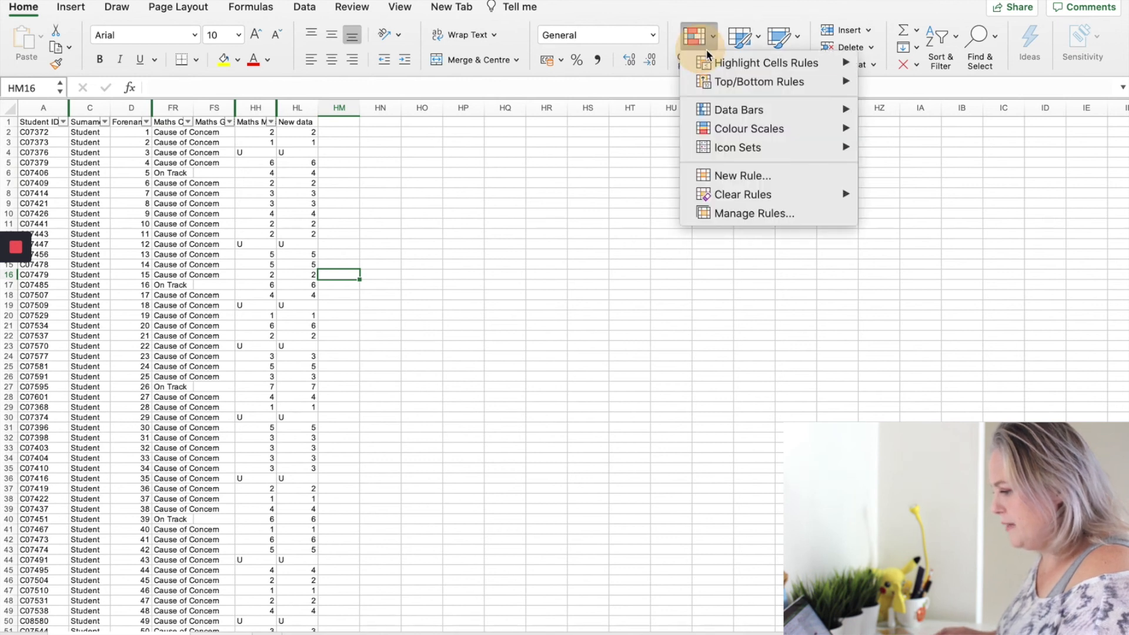
left_click(749, 214)
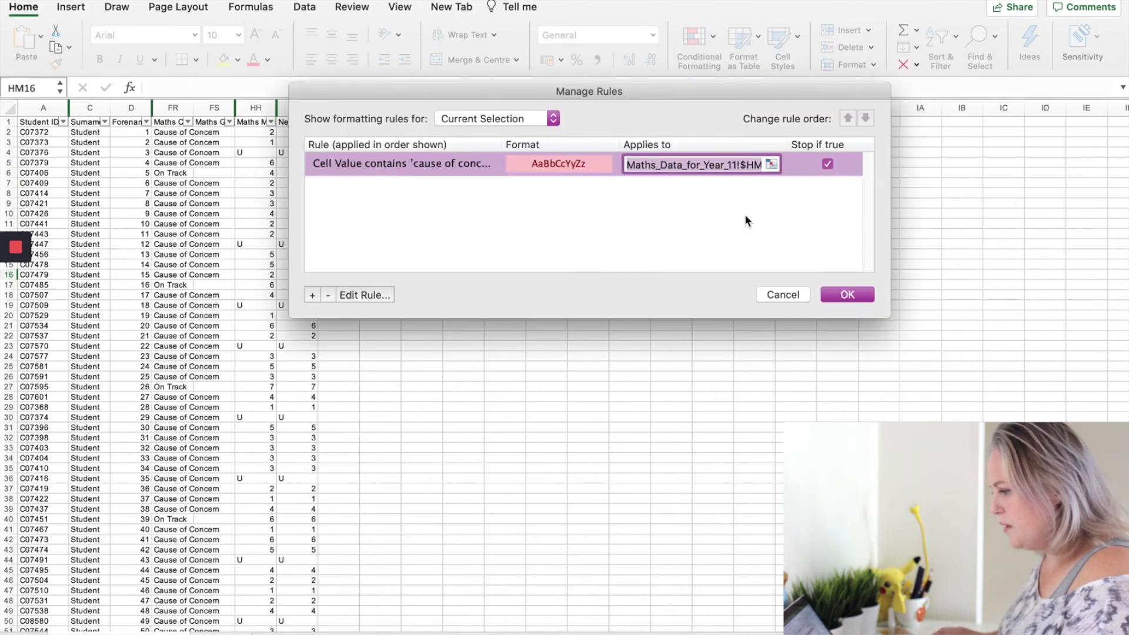
left_click(771, 164)
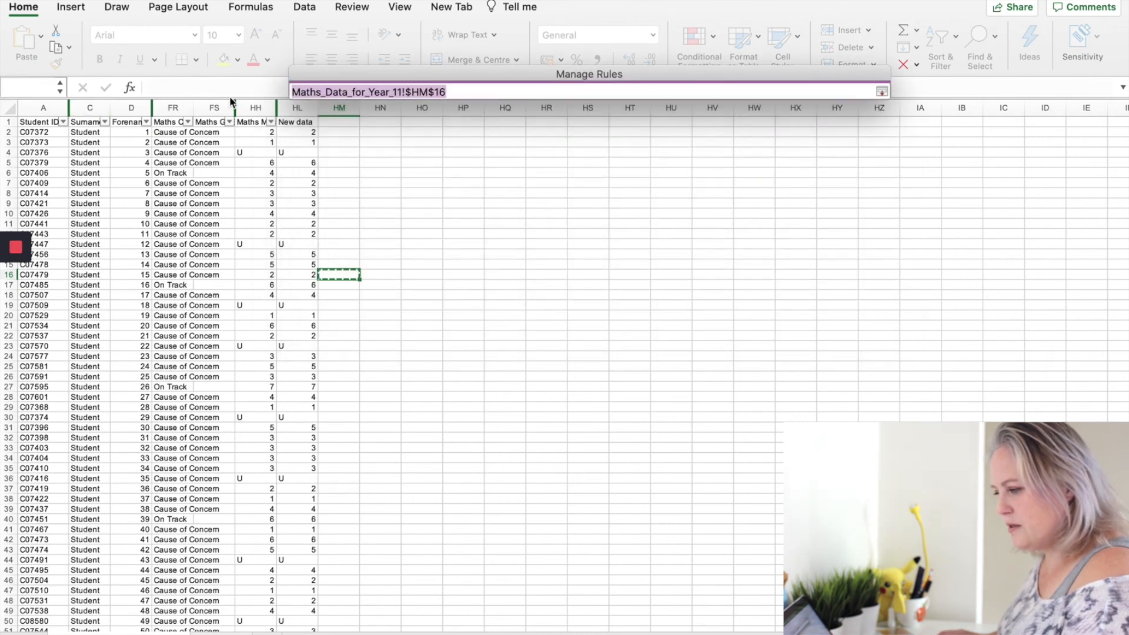
left_click(174, 105)
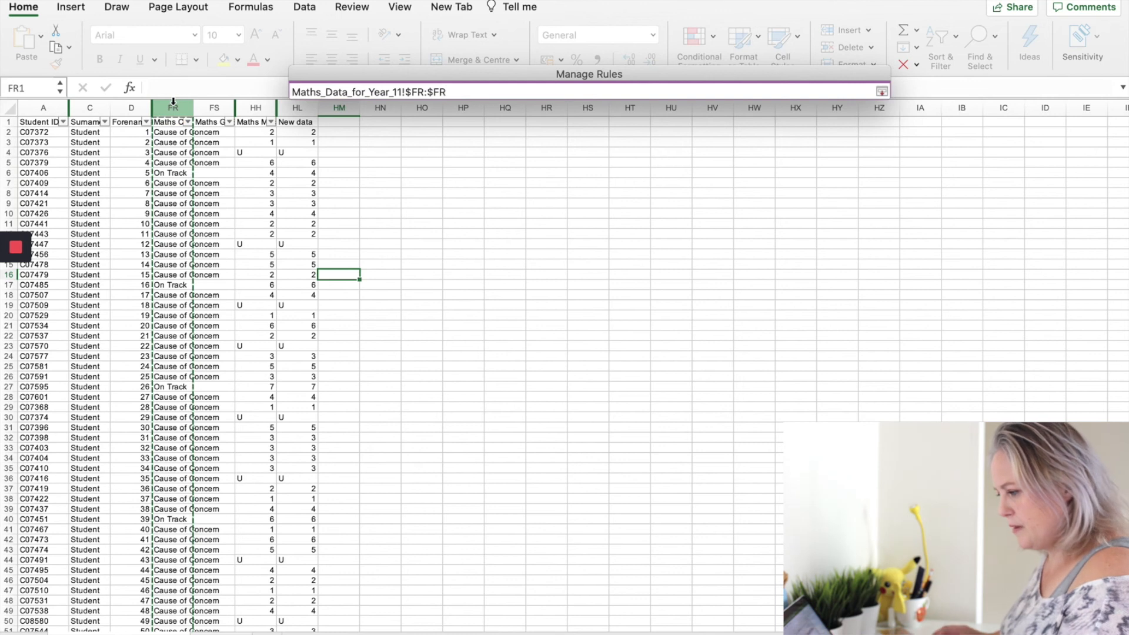
key("Return")
left_click(856, 294)
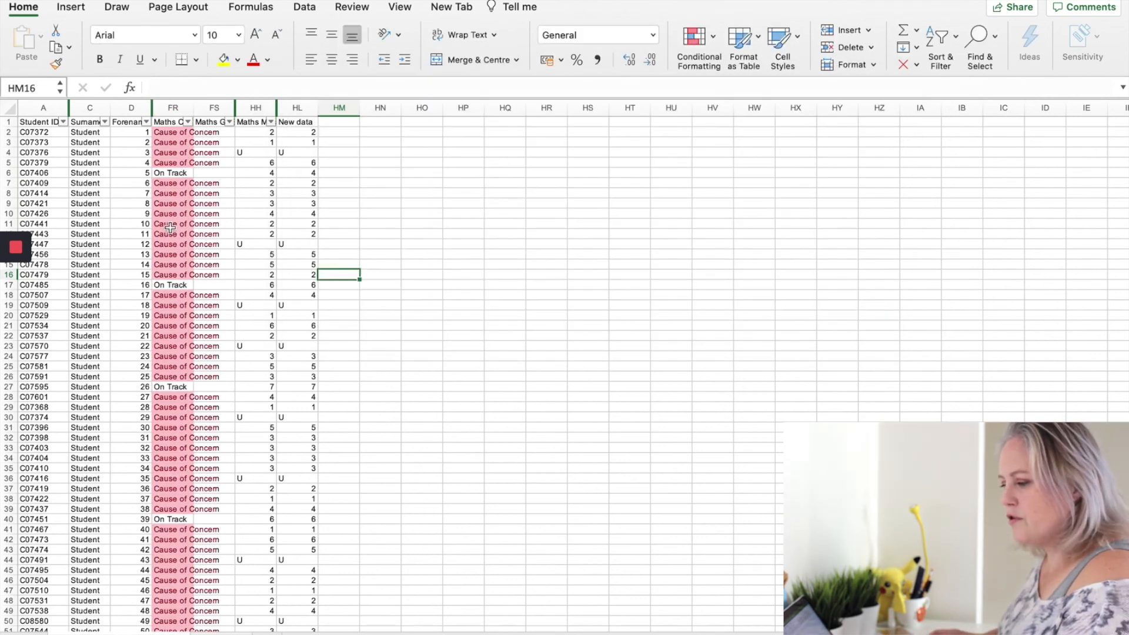
left_click(193, 107)
left_click_drag(194, 107, 269, 110)
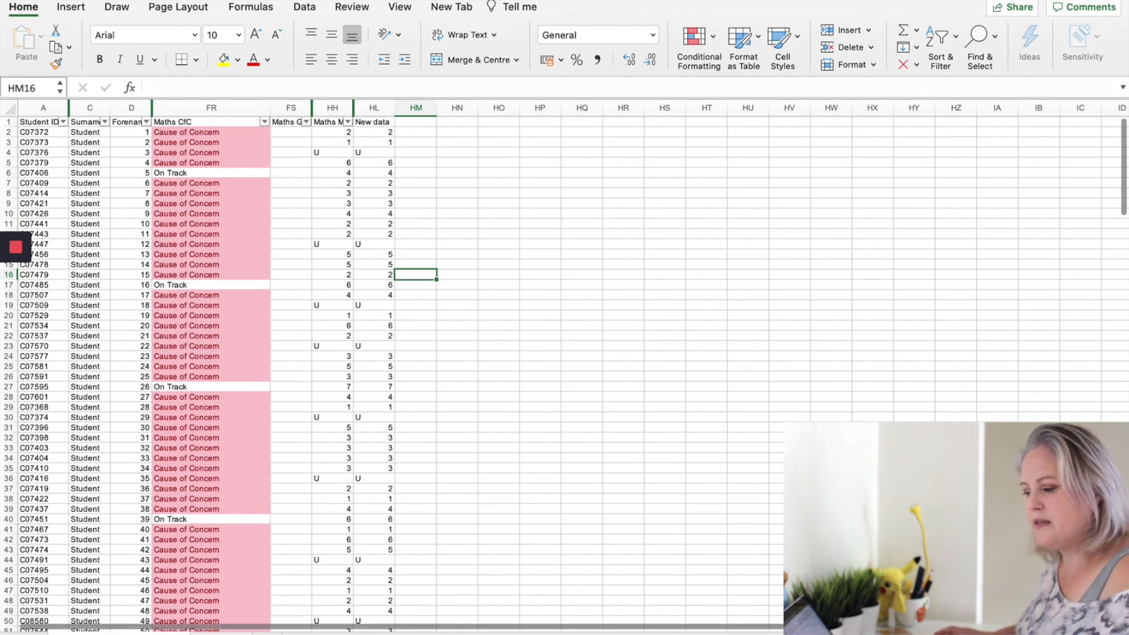
Hide the Grade List Report worksheet
right_click(219, 632)
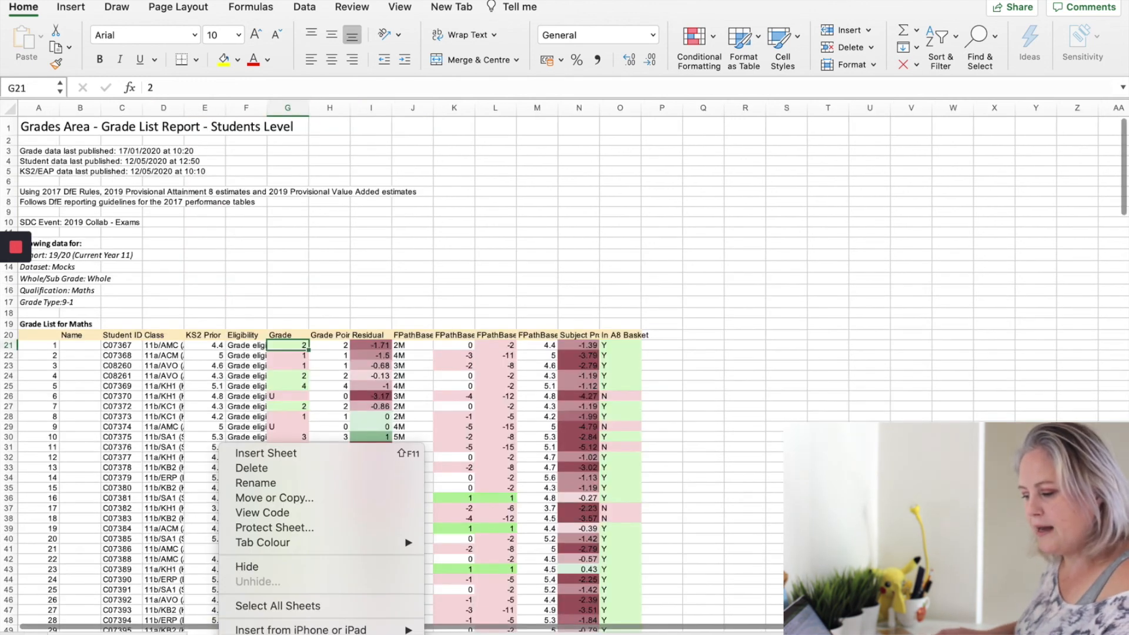
left_click(263, 568)
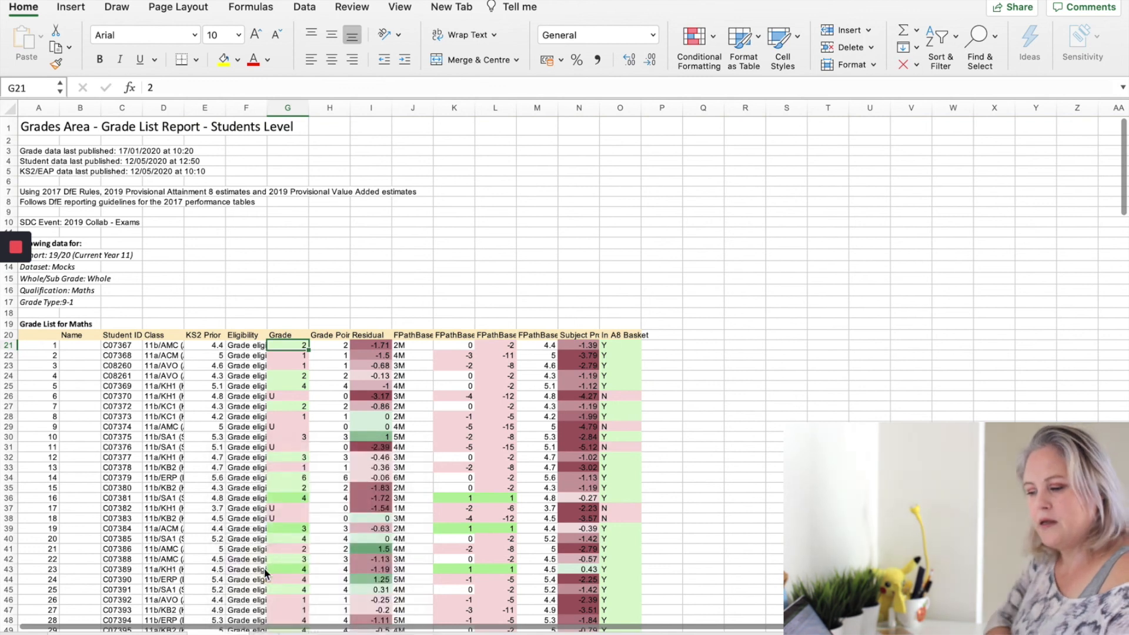